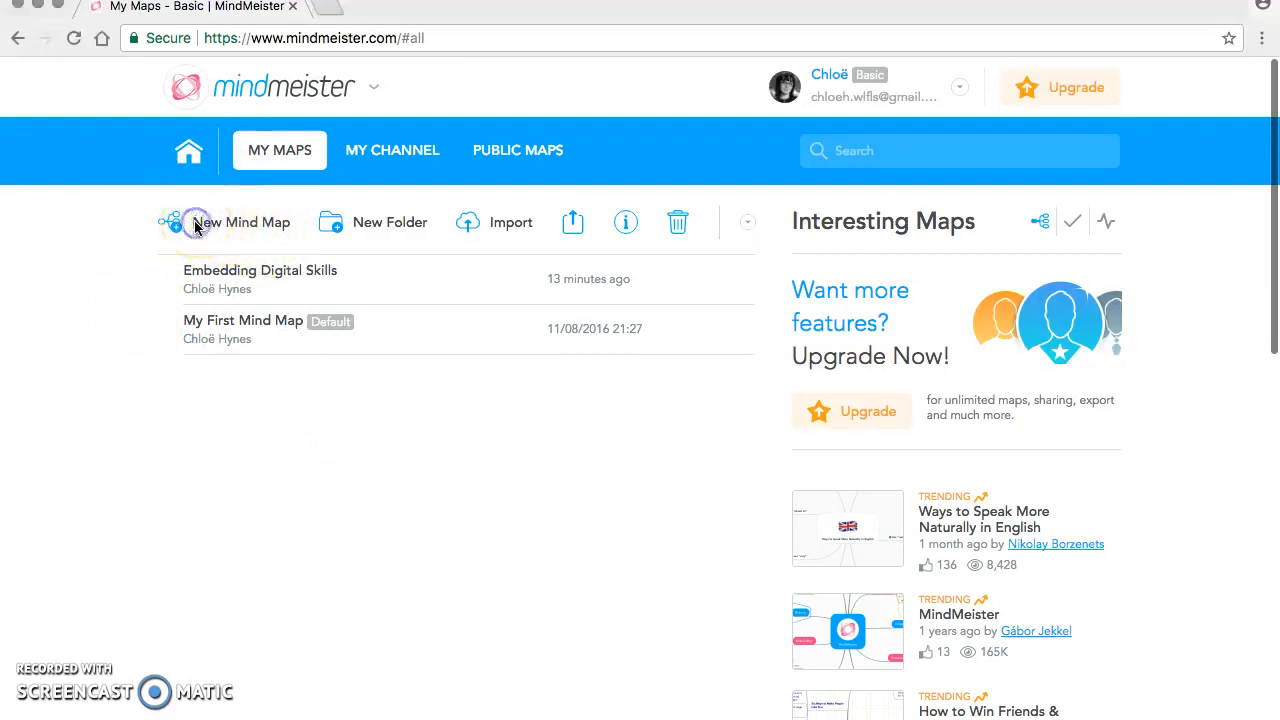
- Create a new mind map from the Blank template and dismiss the Getting Started guide
left_click(230, 225)
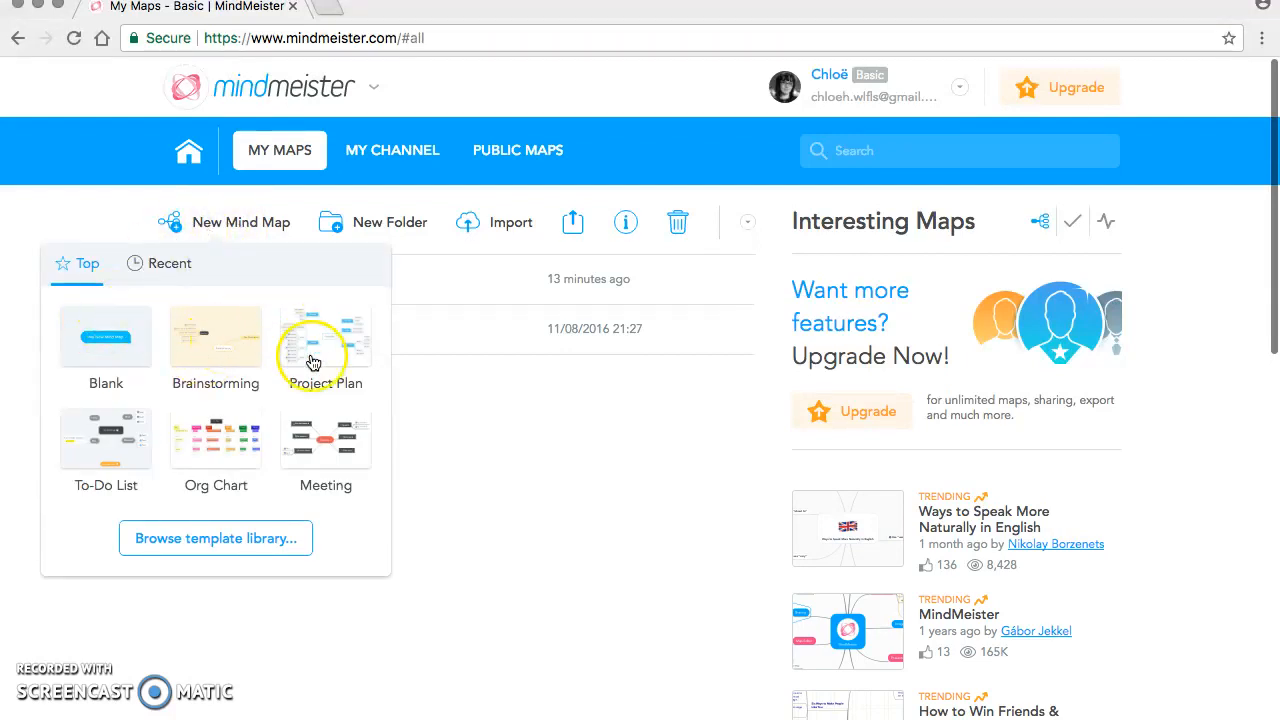
scroll(245, 460, "down", 2)
scroll(245, 460, "up", 2)
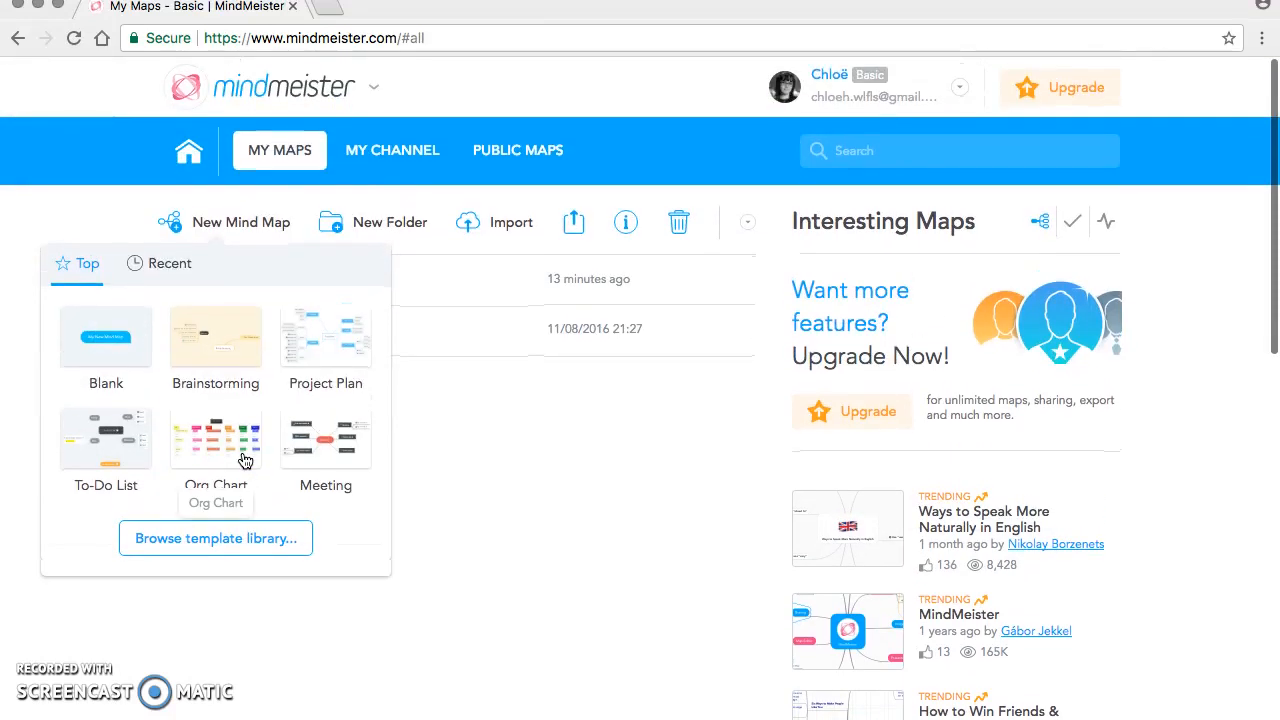
left_click(87, 341)
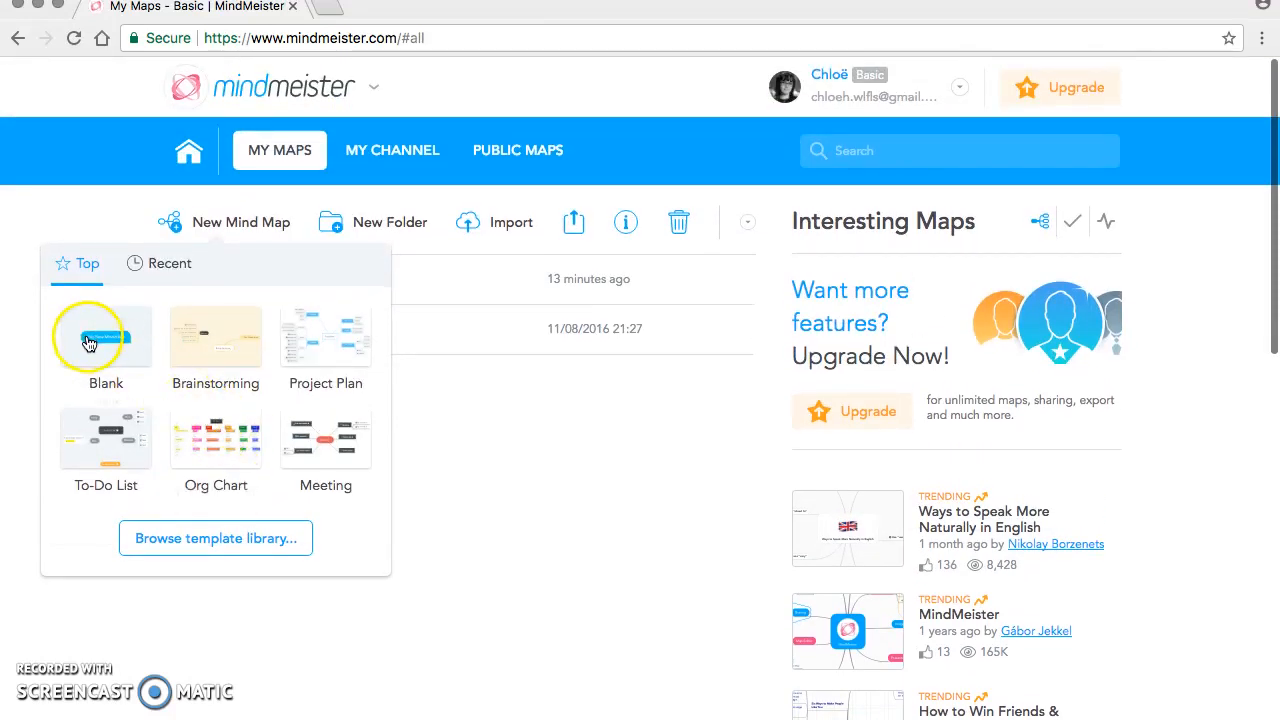
left_click(114, 345)
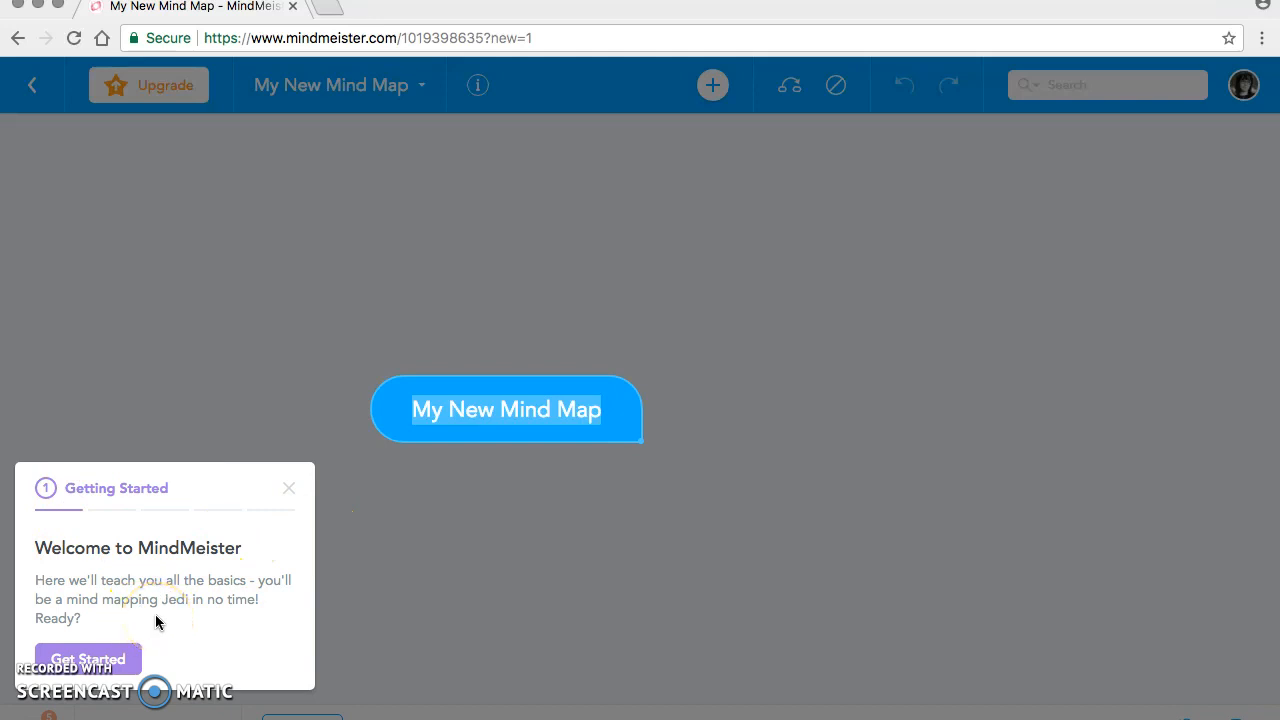
left_click(291, 494)
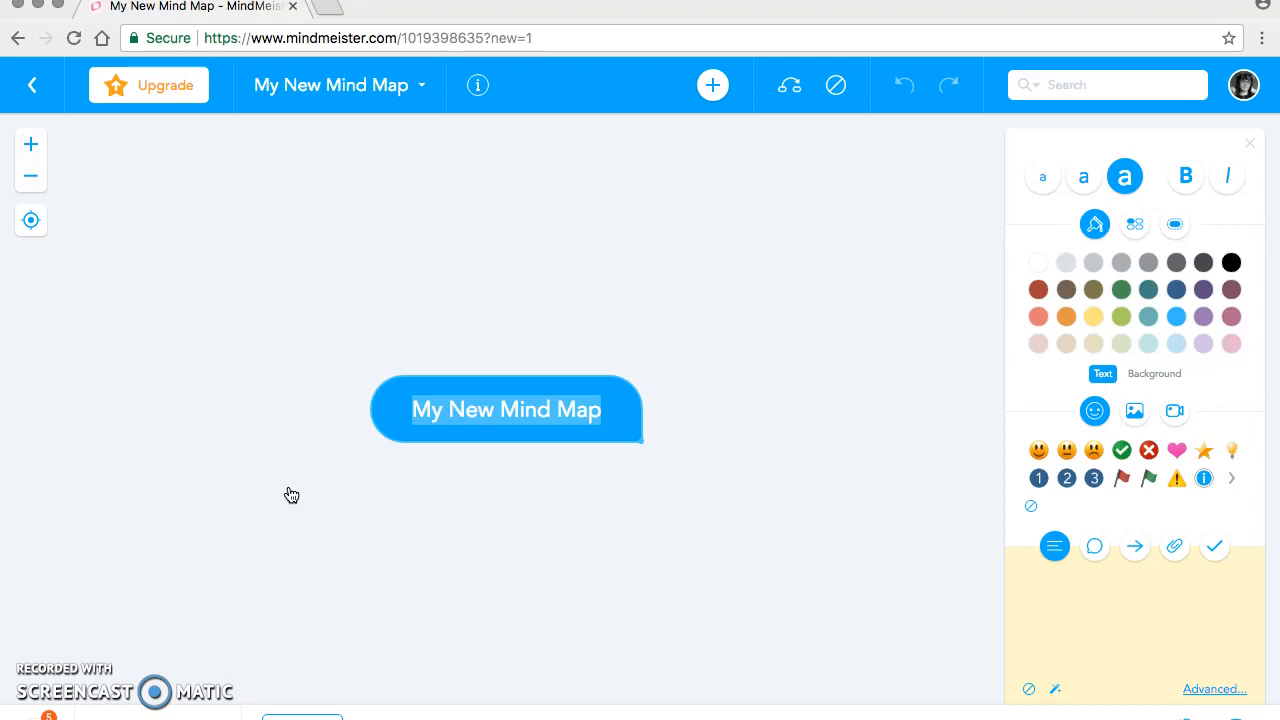
- Rename the central topic as "Embedding Digital Skills"
type("Embedding Digiti")
type("l")
key("BackSpace")
key("BackSpace")
key("BackSpace")
type("tal ")
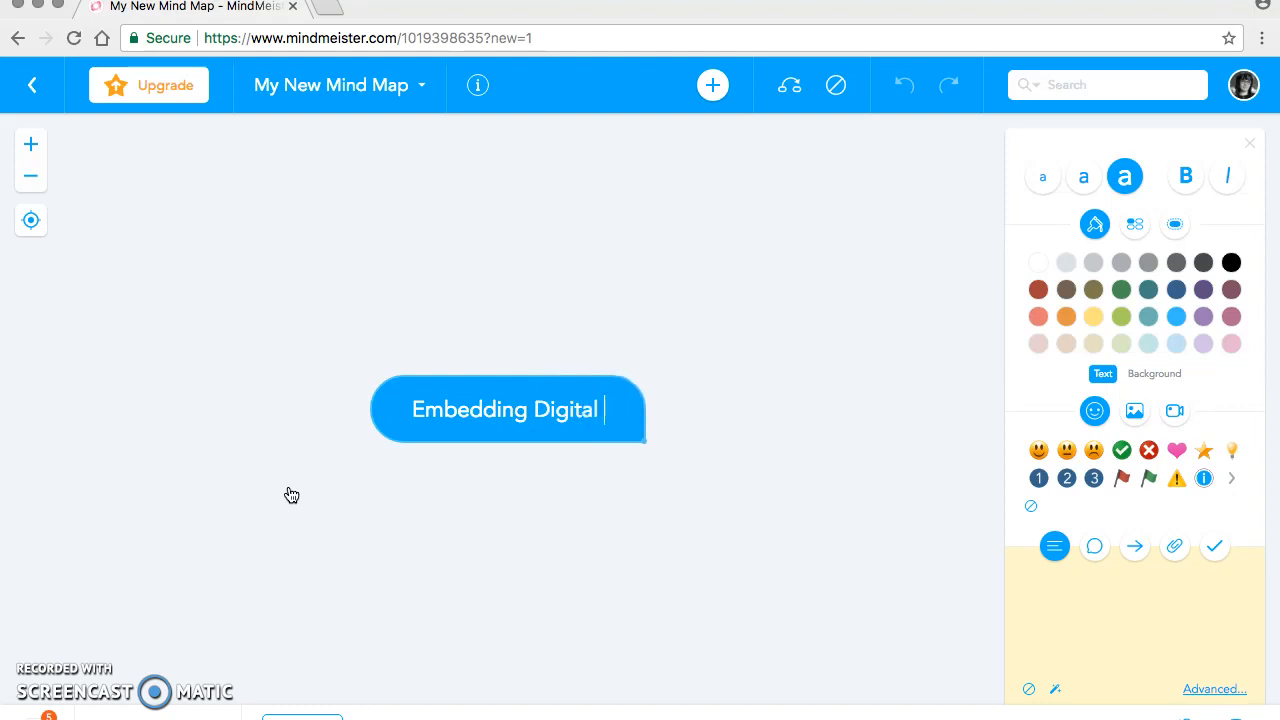
type("Skji")
key("BackSpace")
key("BackSpace")
type("ills")
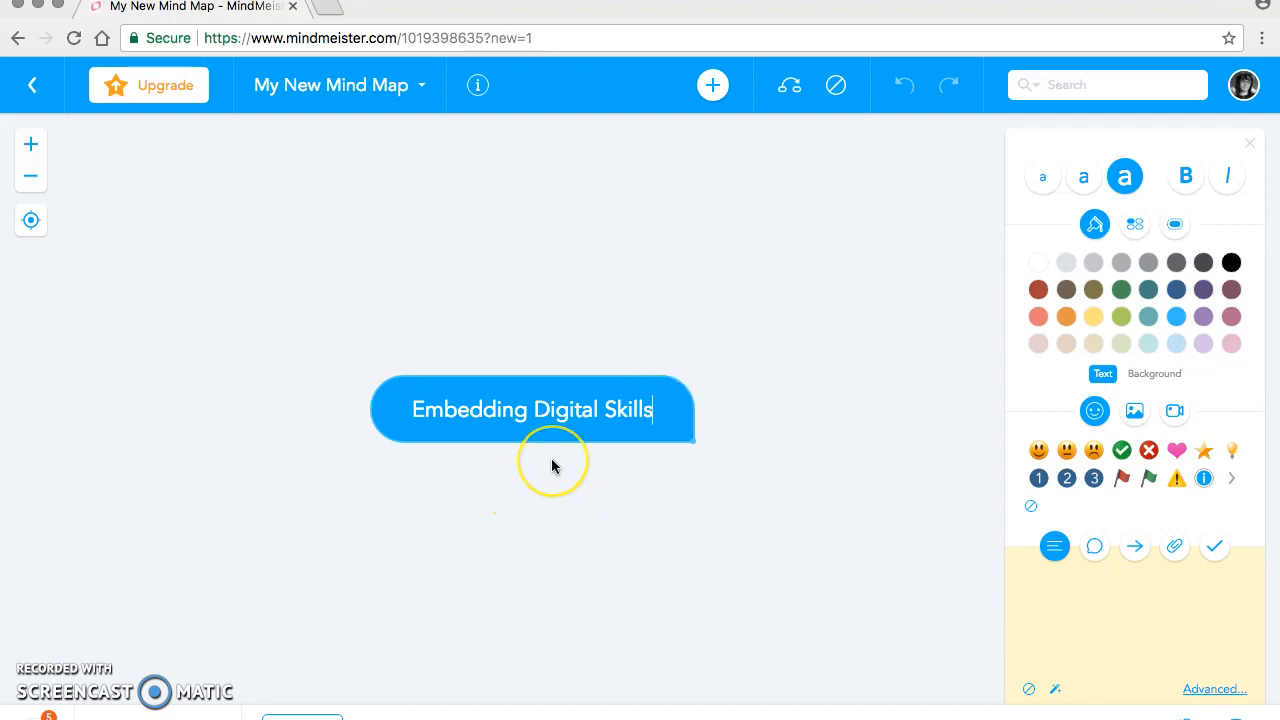
left_click(634, 456)
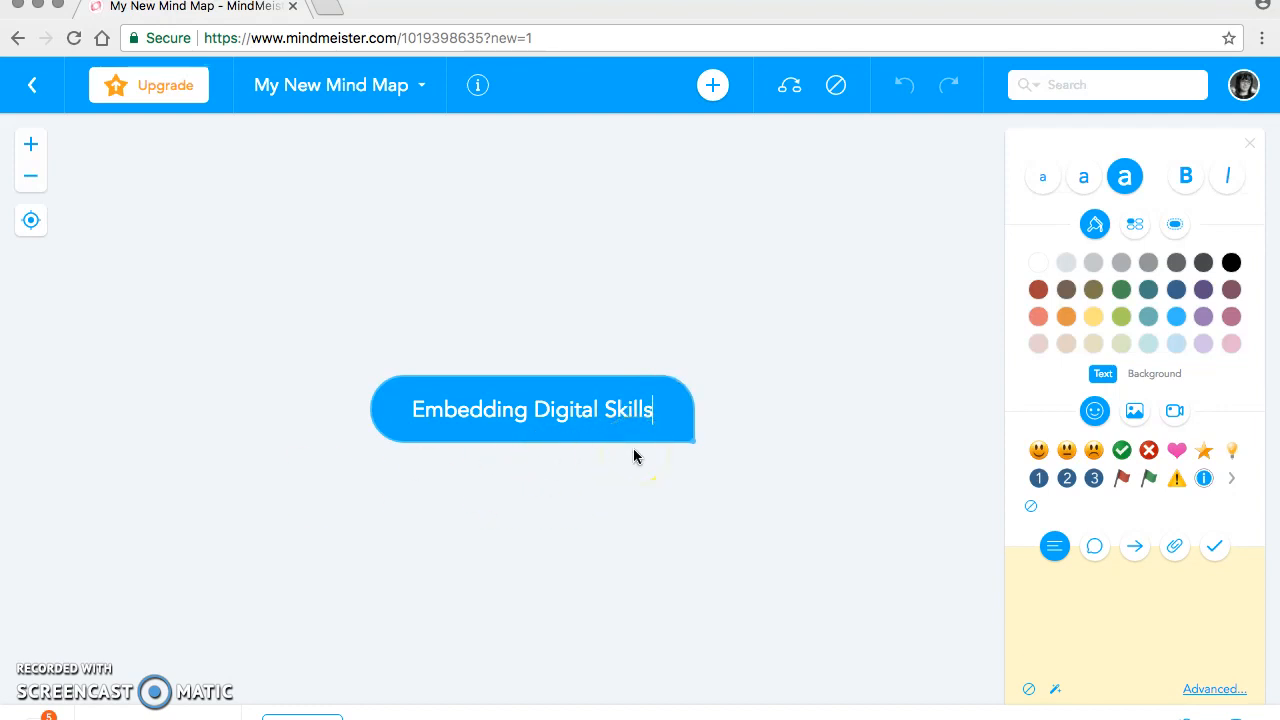
left_click(649, 397)
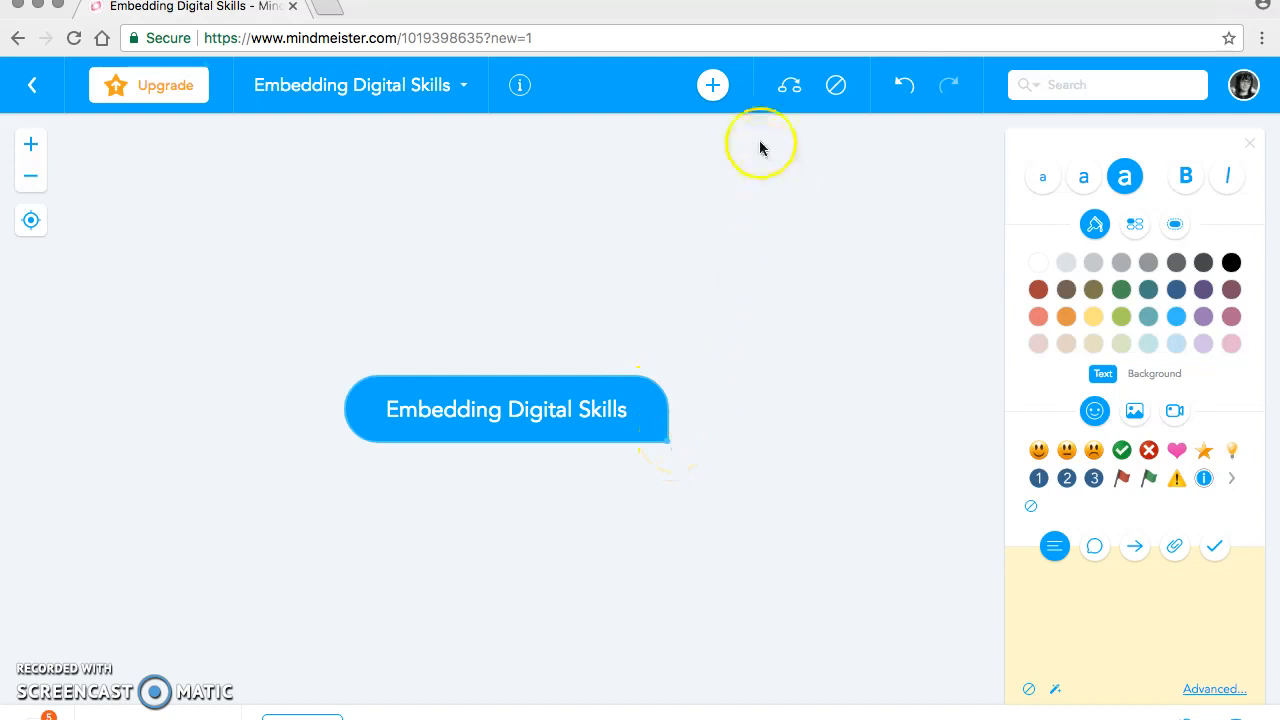
- Add an "Apps" topic to the central idea and a "SimpleMind" subtopic beneath it
left_click(714, 88)
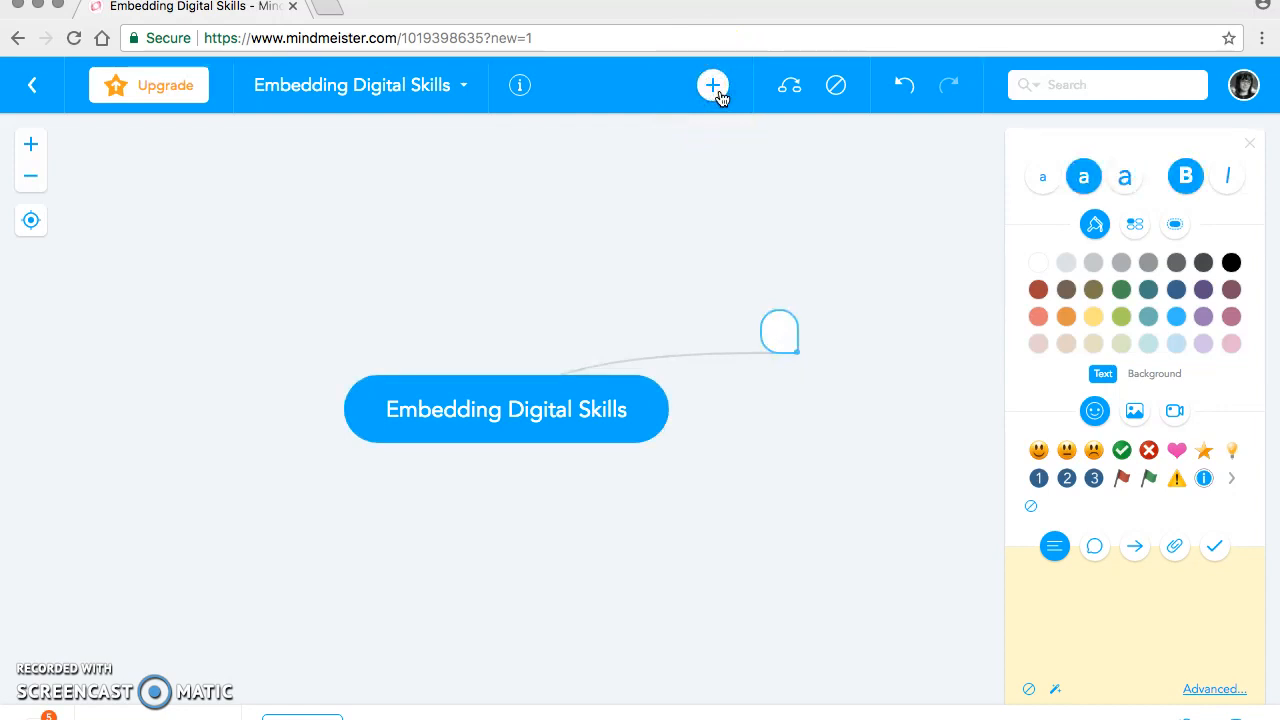
type("Apps")
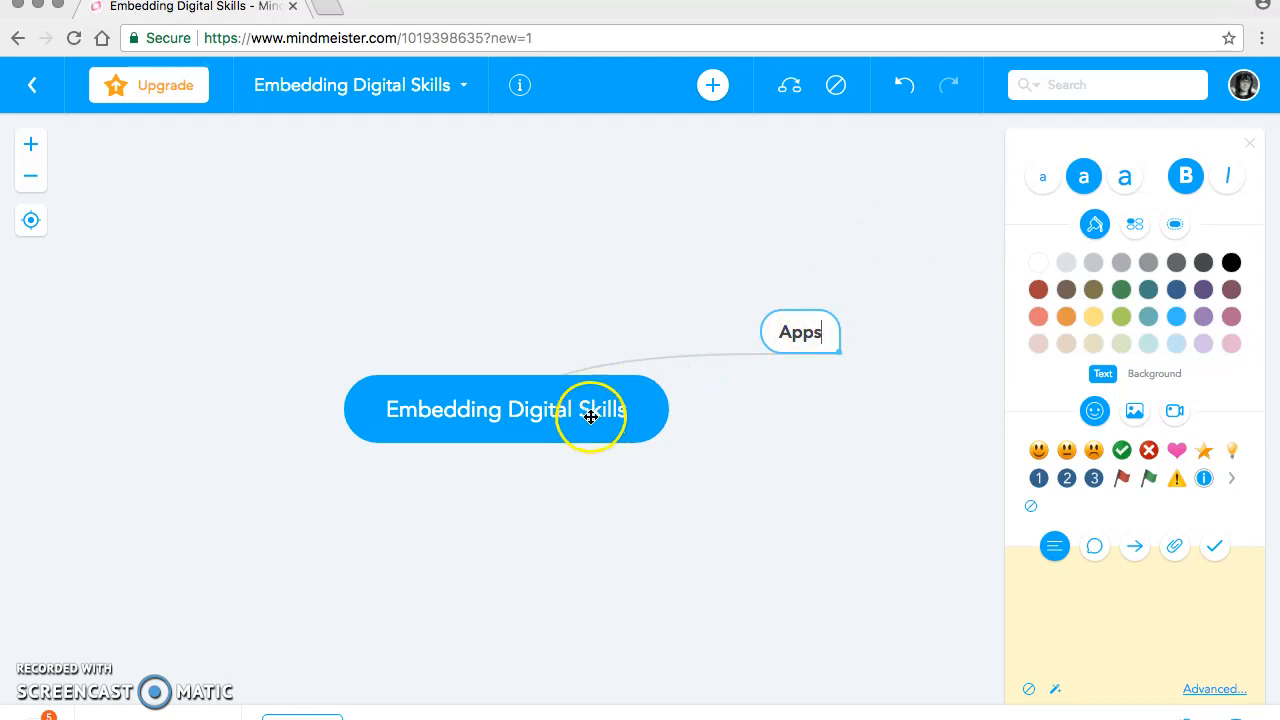
left_click(713, 86)
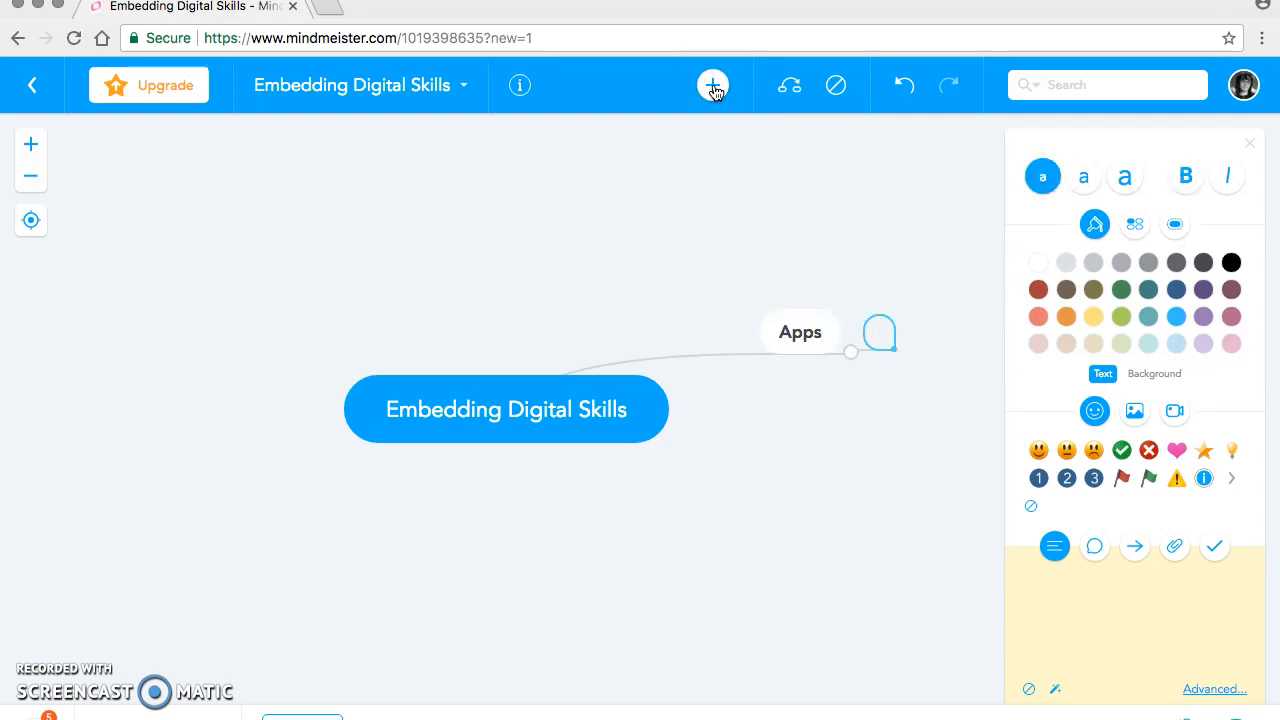
type("Simple")
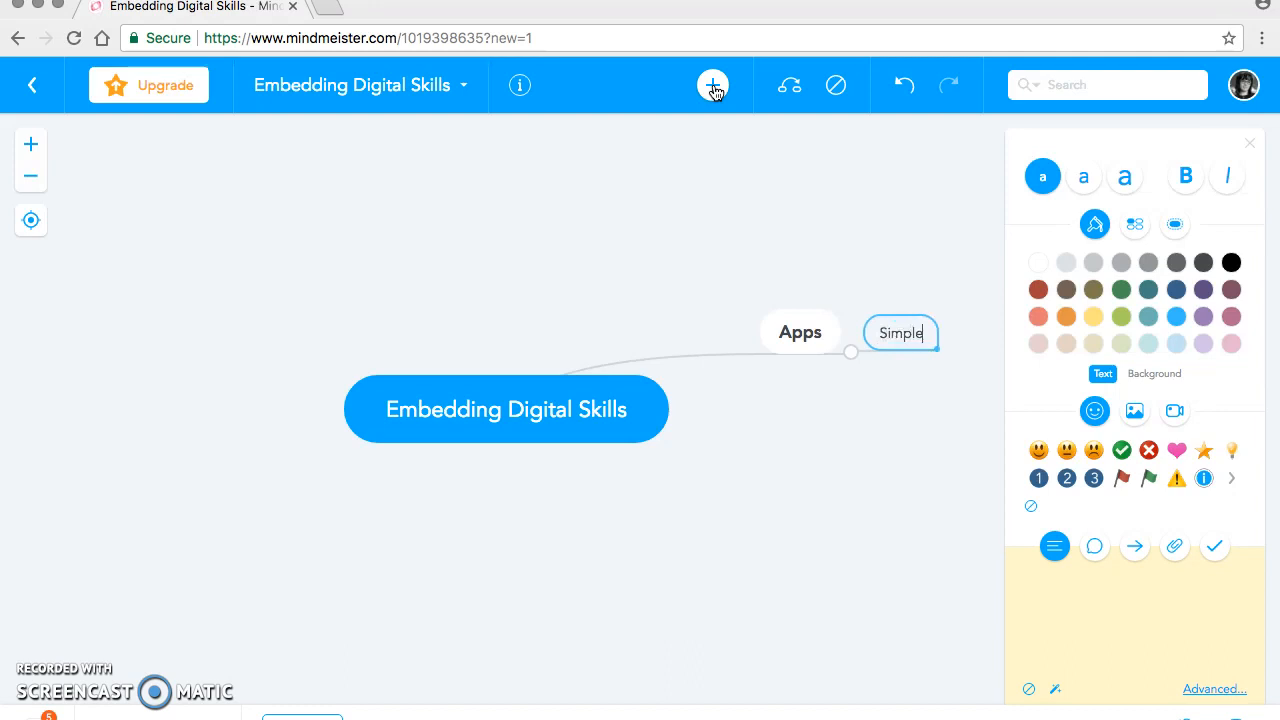
type("Mind")
left_click(875, 410)
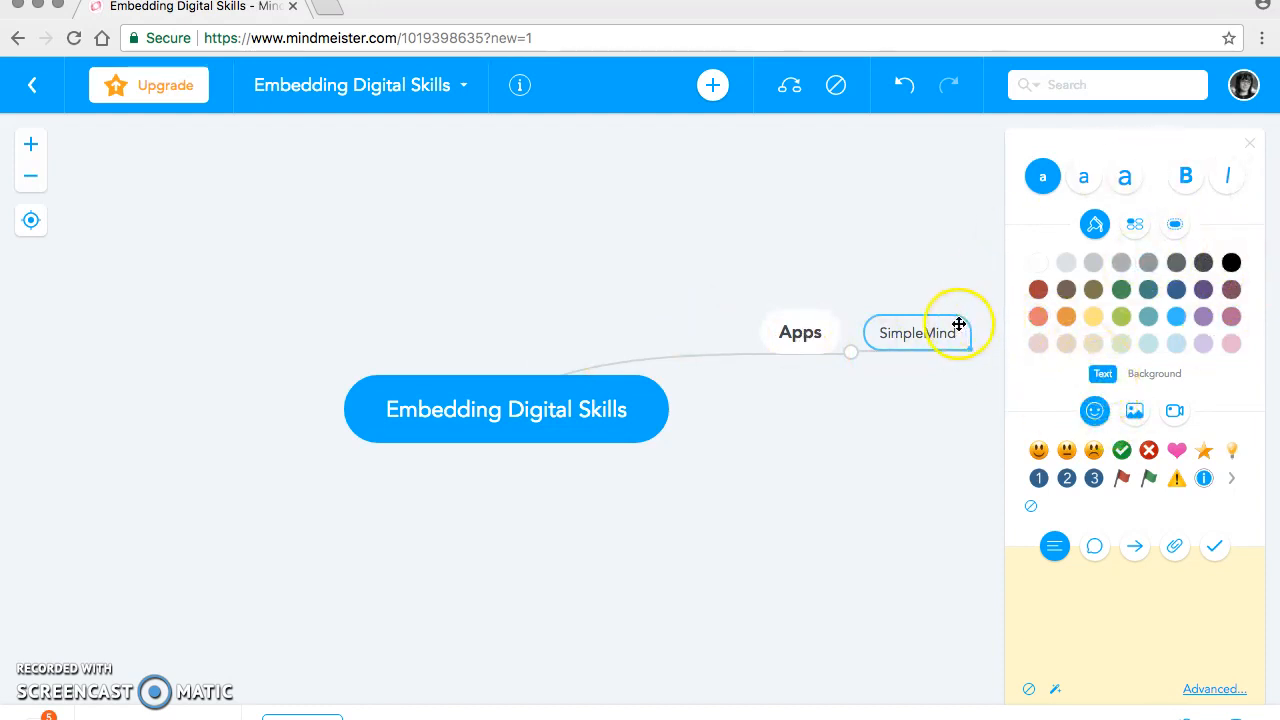
- Colour the SimpleMind text dark green and give the Apps topic a yellow background
double_click(911, 325)
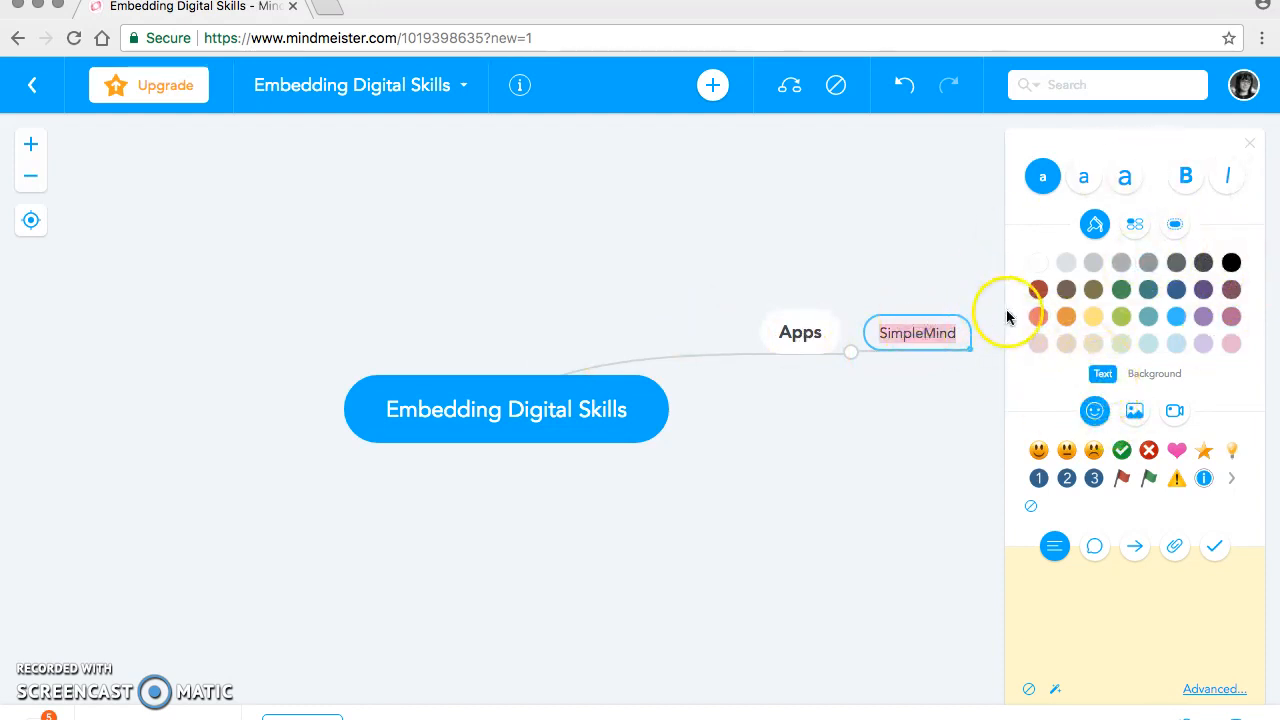
left_click(1121, 290)
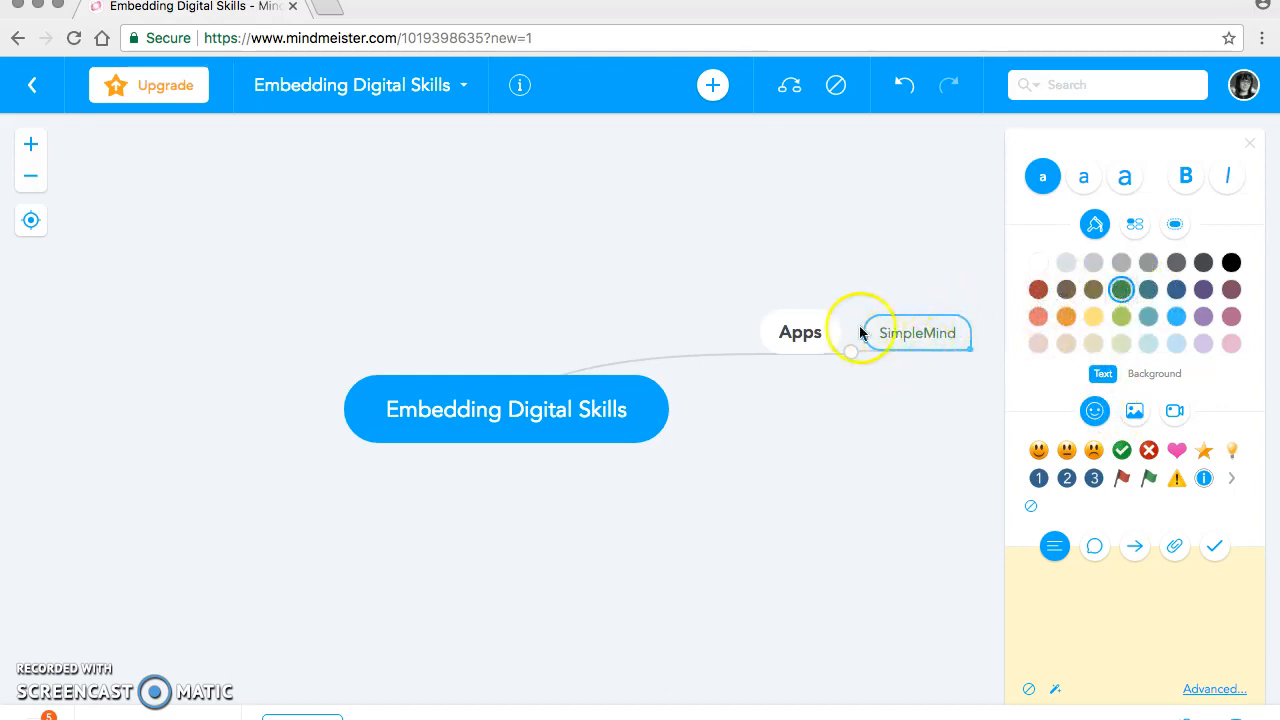
left_click(812, 325)
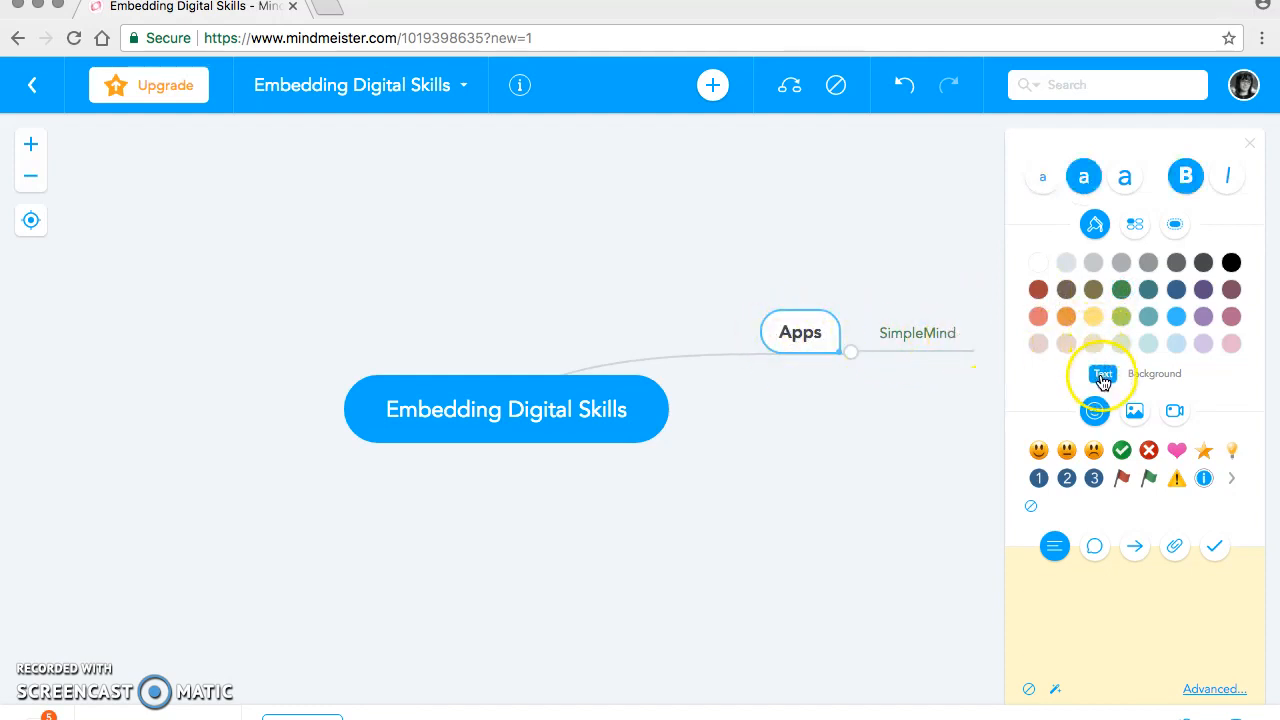
left_click(1156, 376)
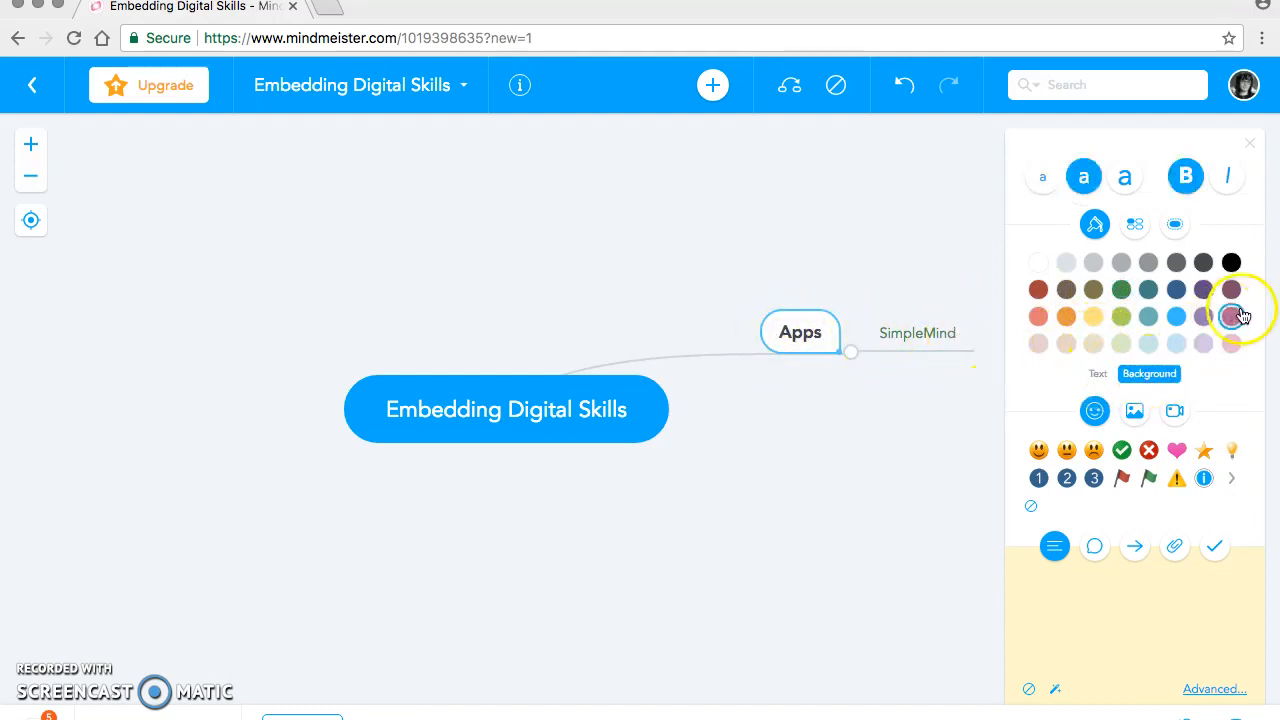
left_click(1203, 290)
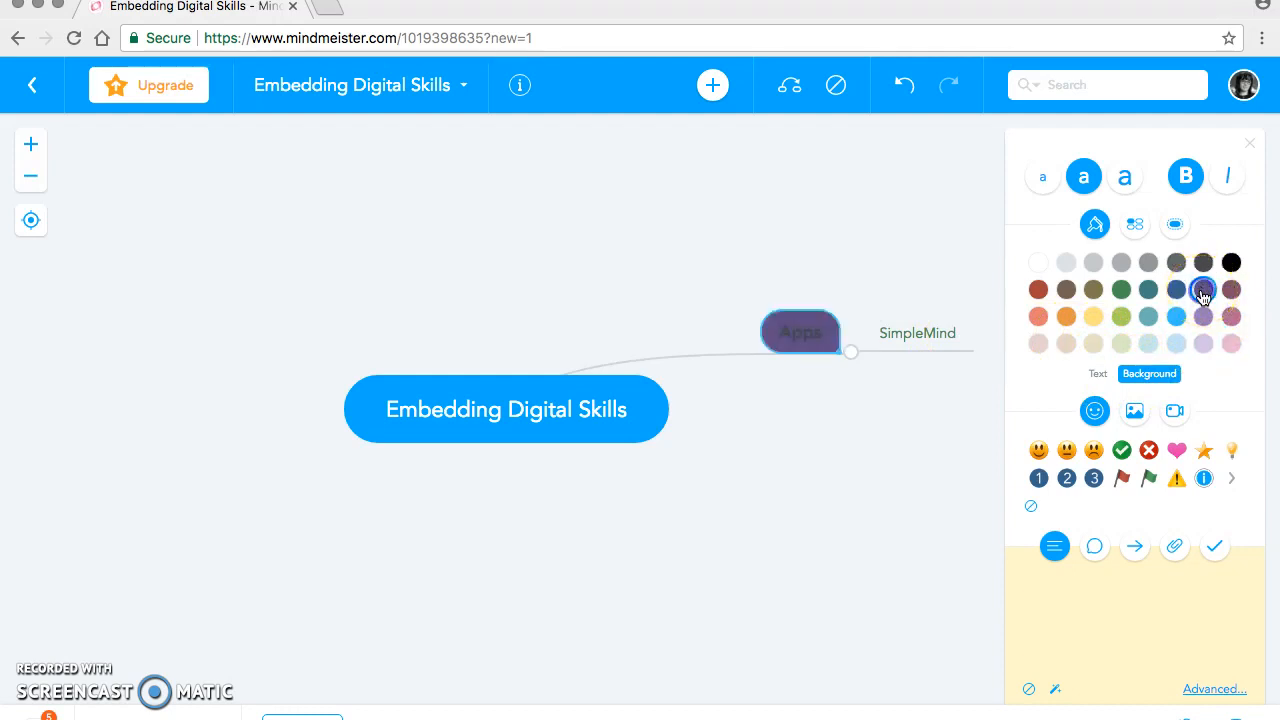
left_click(1092, 317)
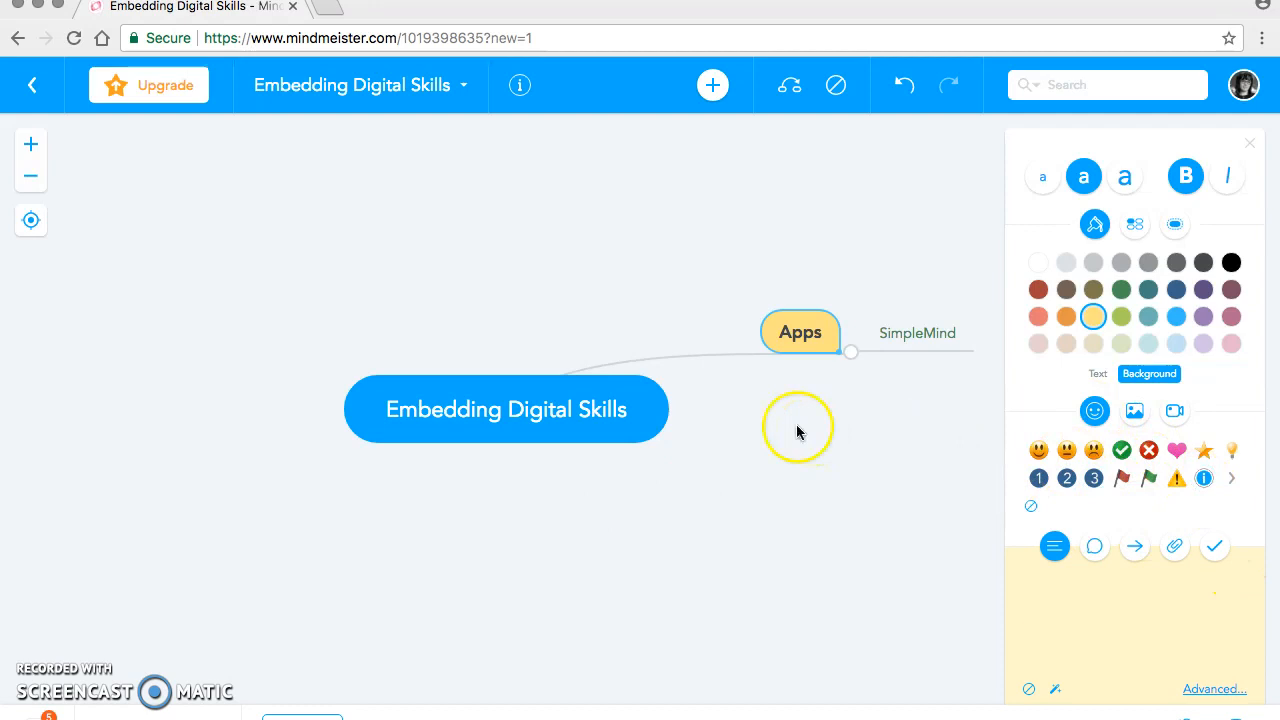
- Cast a thumbs-up vote on the SimpleMind topic, trying the thumbs-down vote in between
left_click_drag(783, 423, 699, 424)
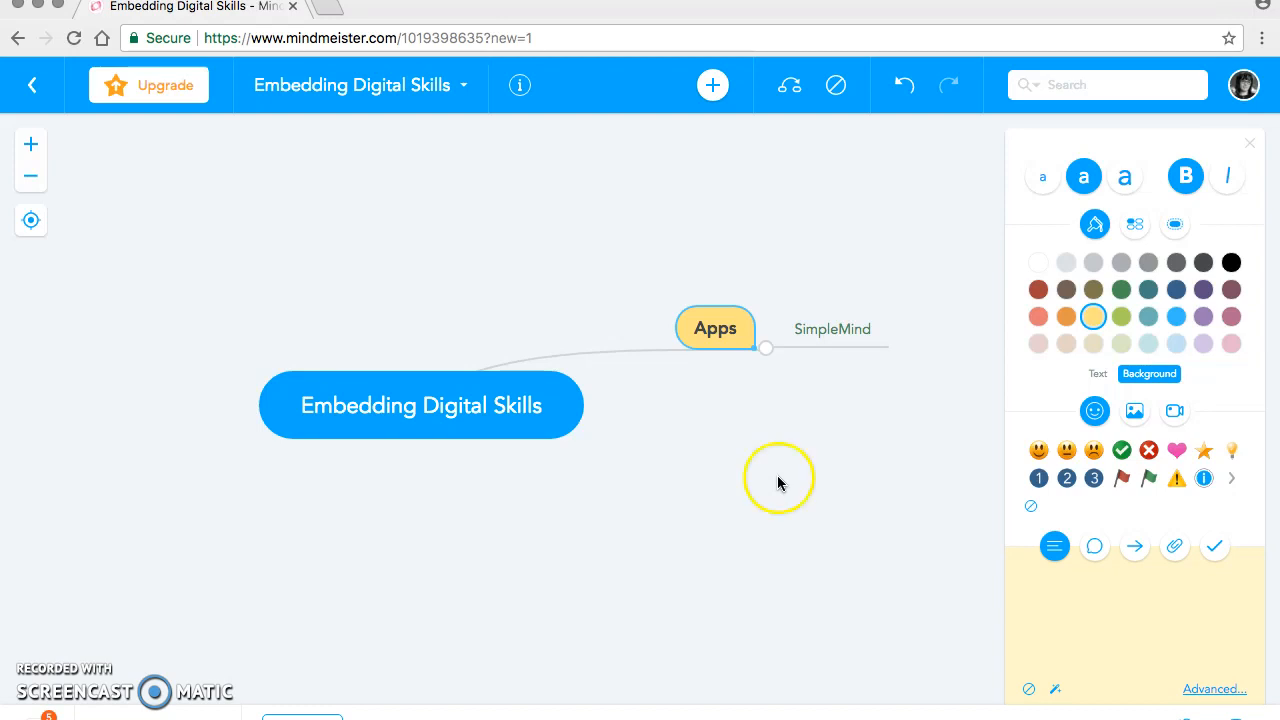
left_click(841, 330)
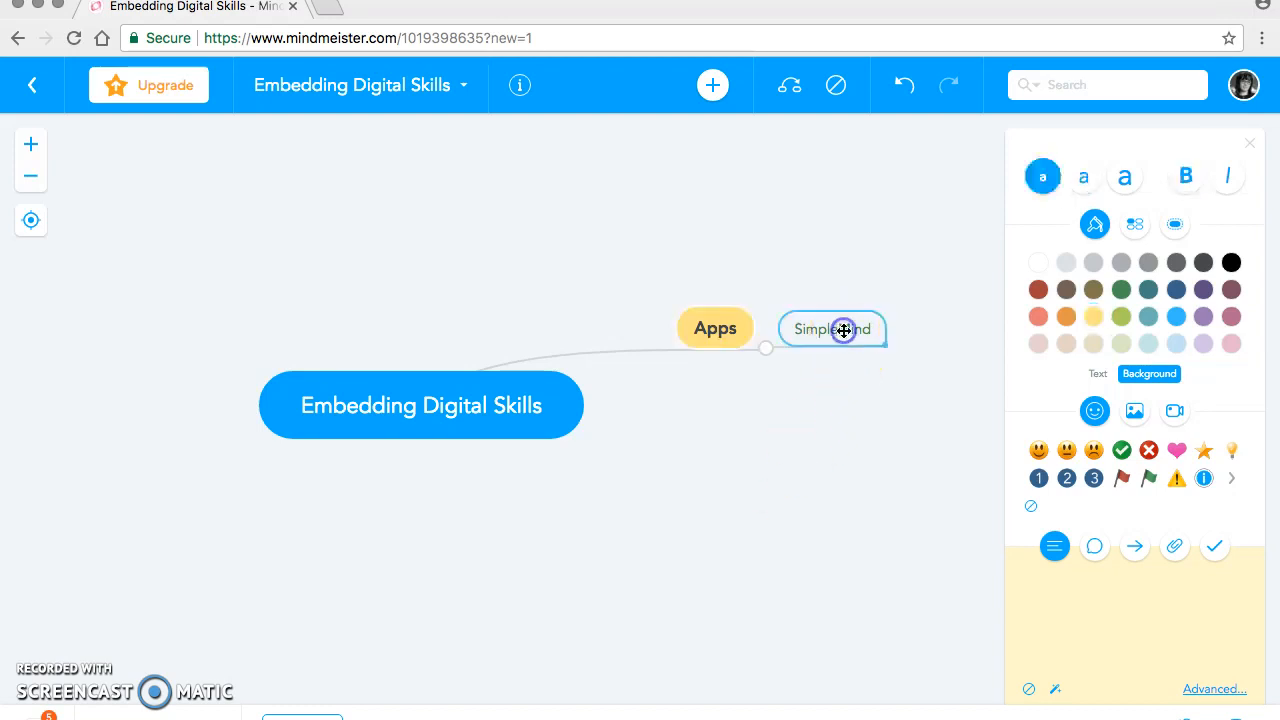
left_click(1096, 547)
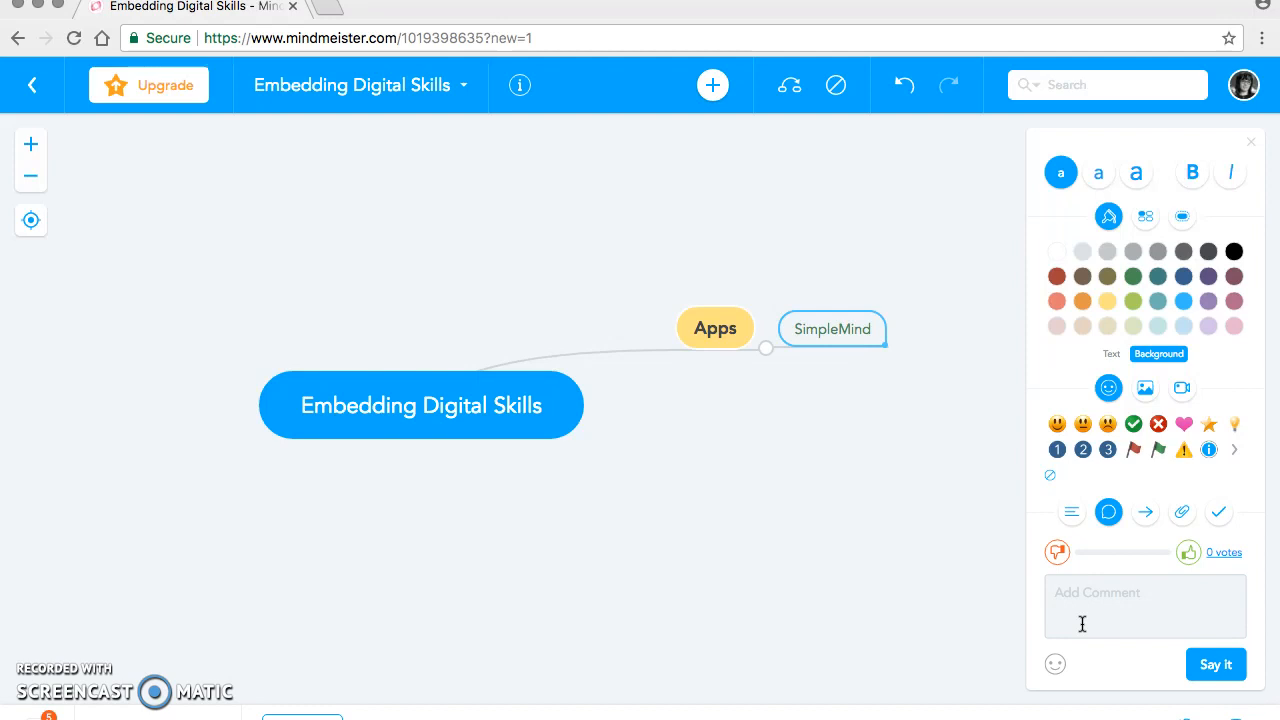
left_click(1188, 555)
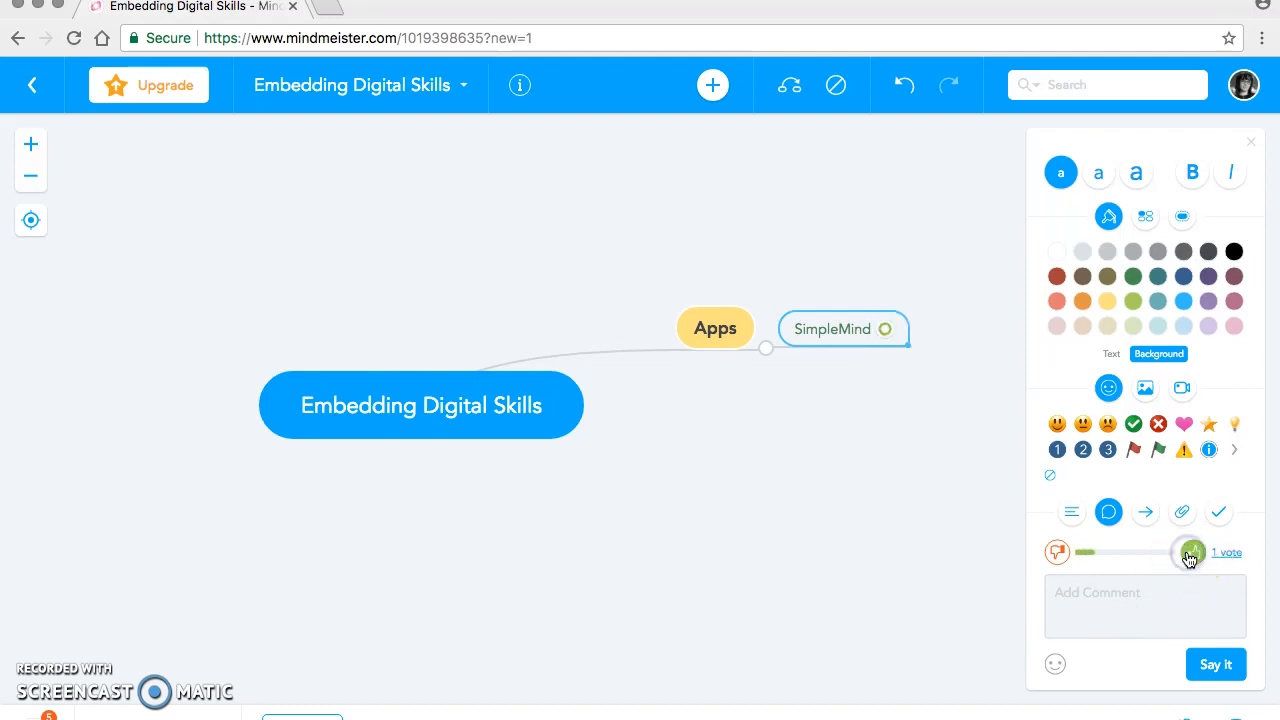
left_click(1187, 593)
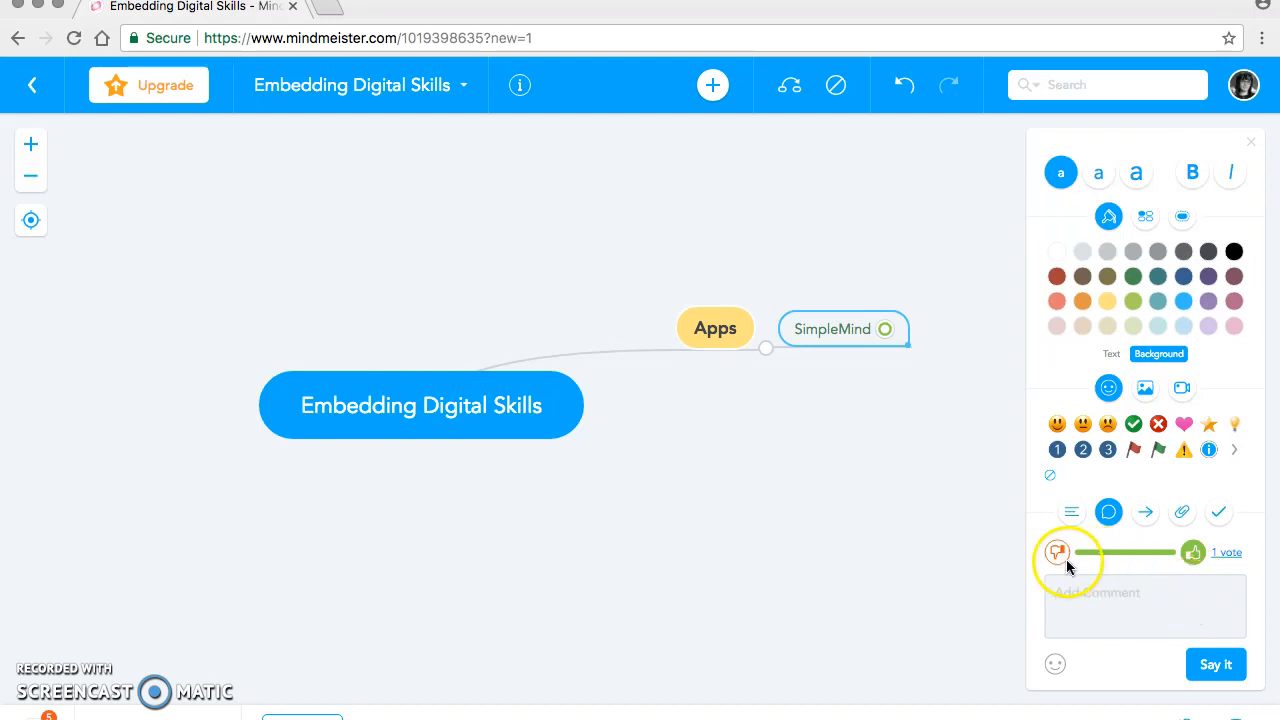
left_click(1193, 552)
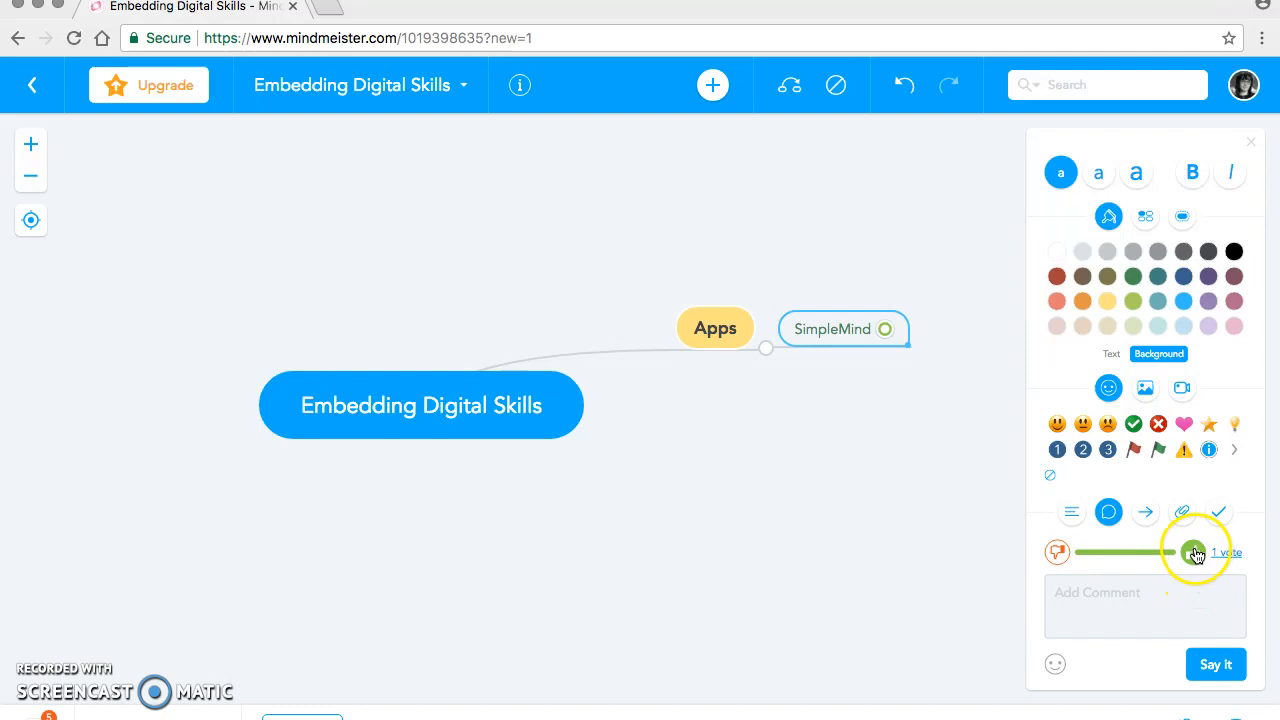
left_click(1194, 554)
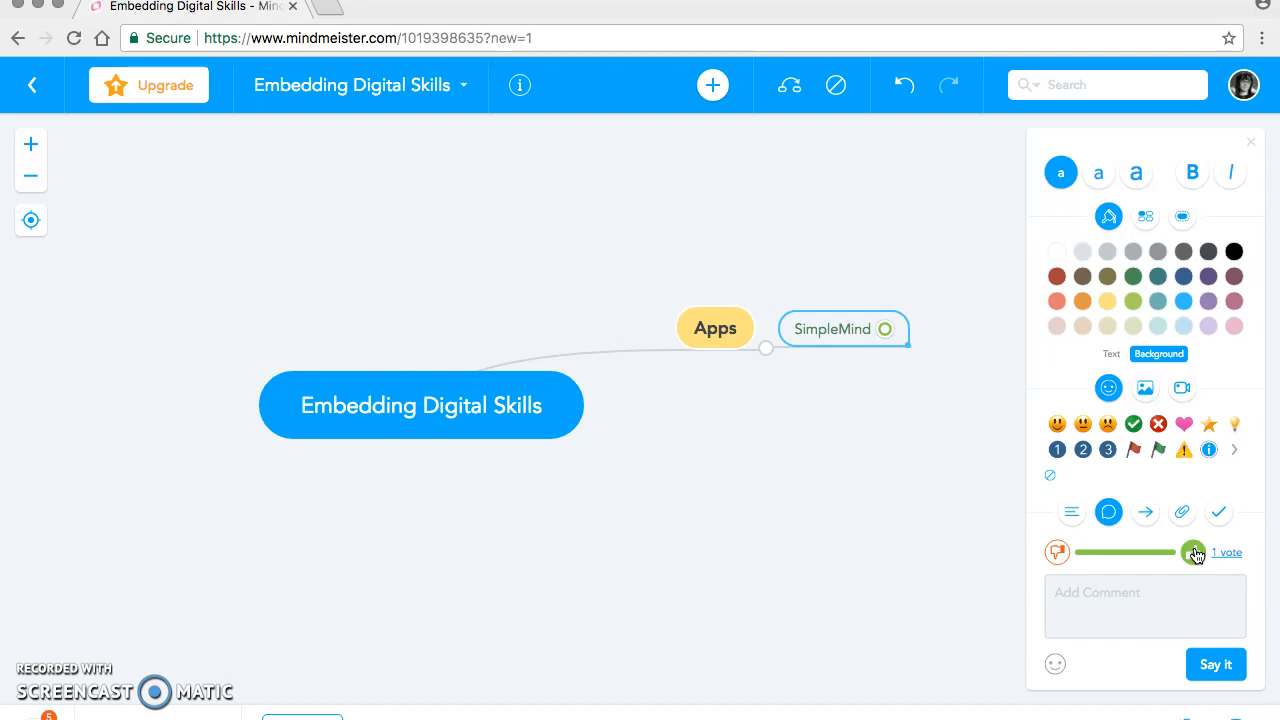
left_click(1057, 552)
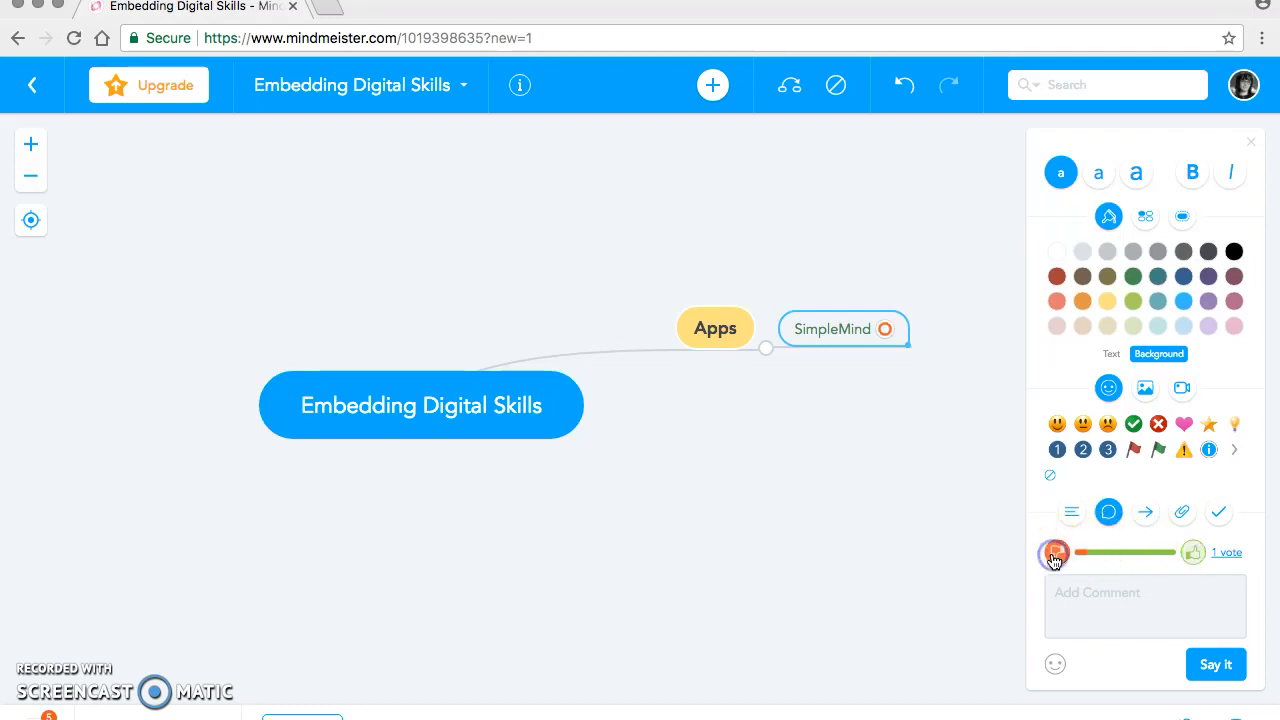
left_click(1194, 558)
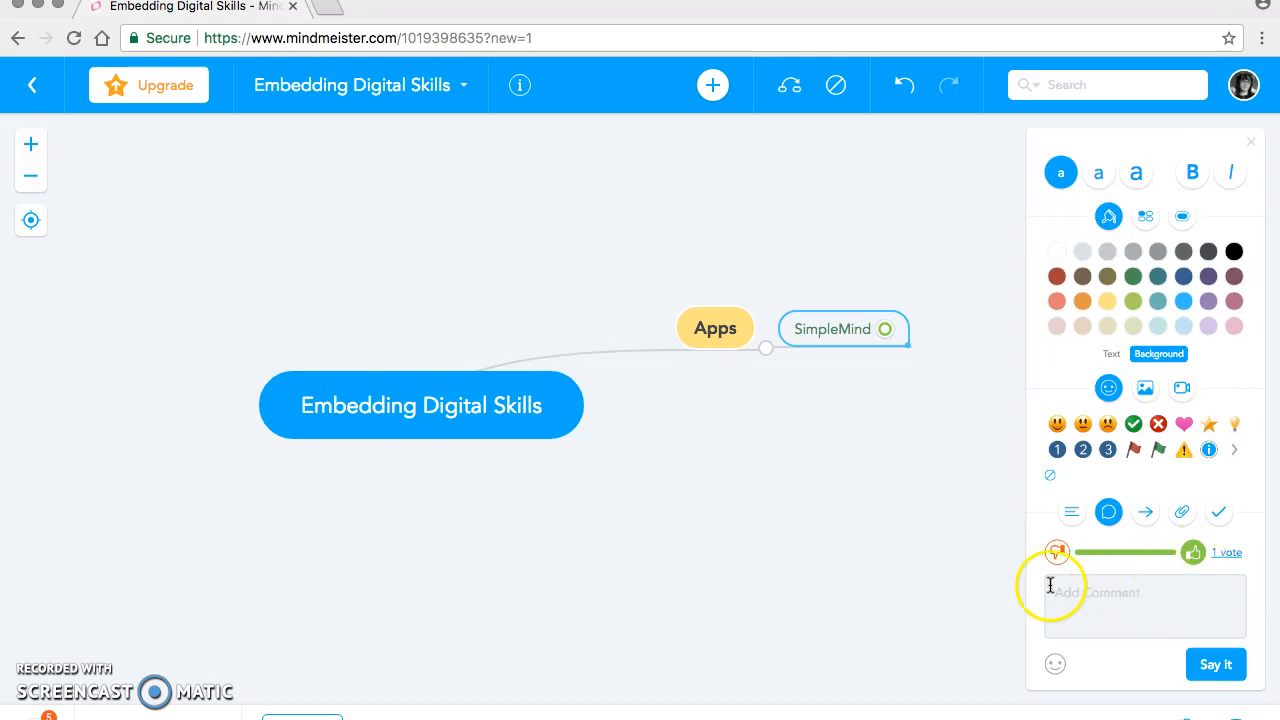
- Post the comment "Great for mindmapping in the classroom on tablets." on the SimpleMind topic and preview it on the map
left_click(1090, 597)
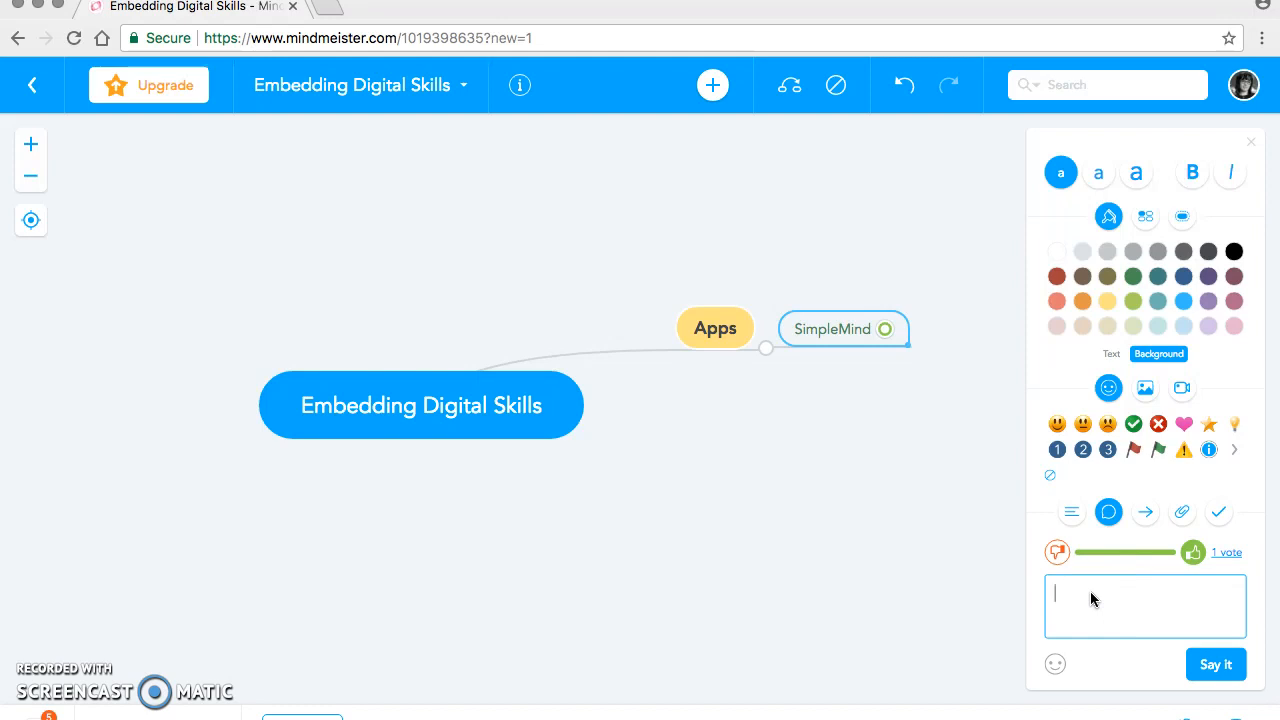
type("Great for mindmapping in the classroom on tablets.")
left_click(1240, 662)
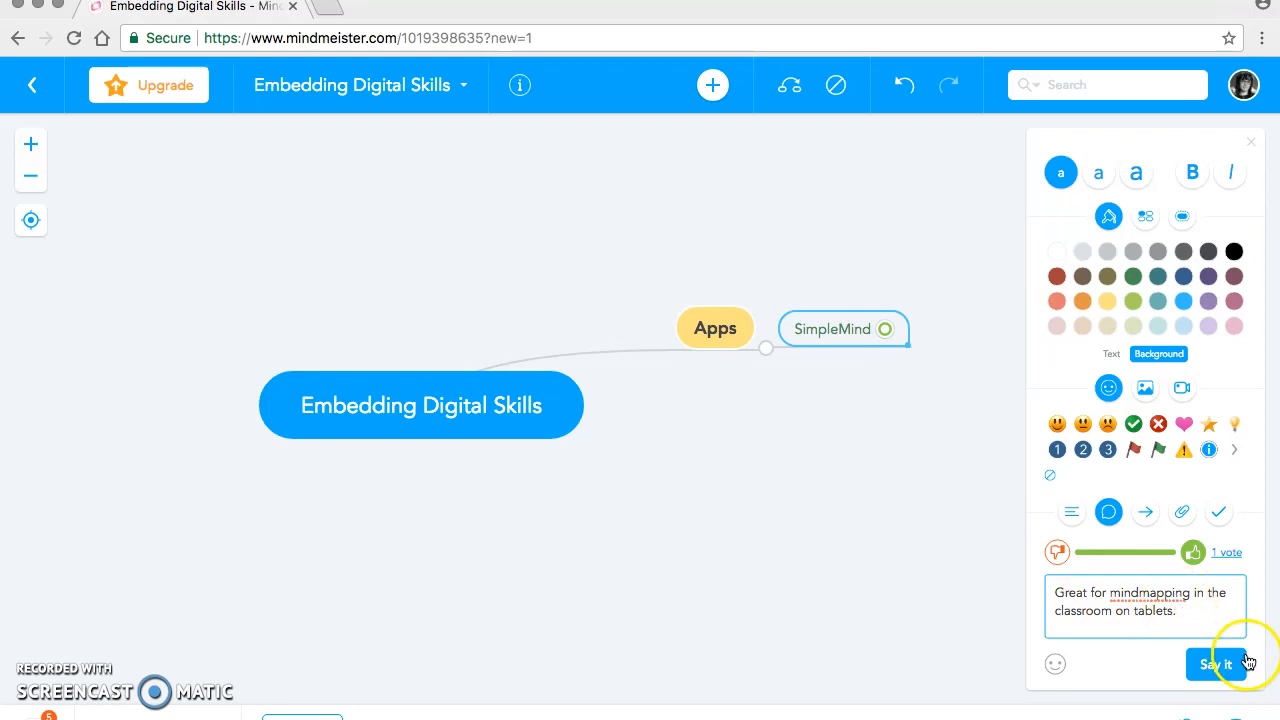
left_click(1214, 666)
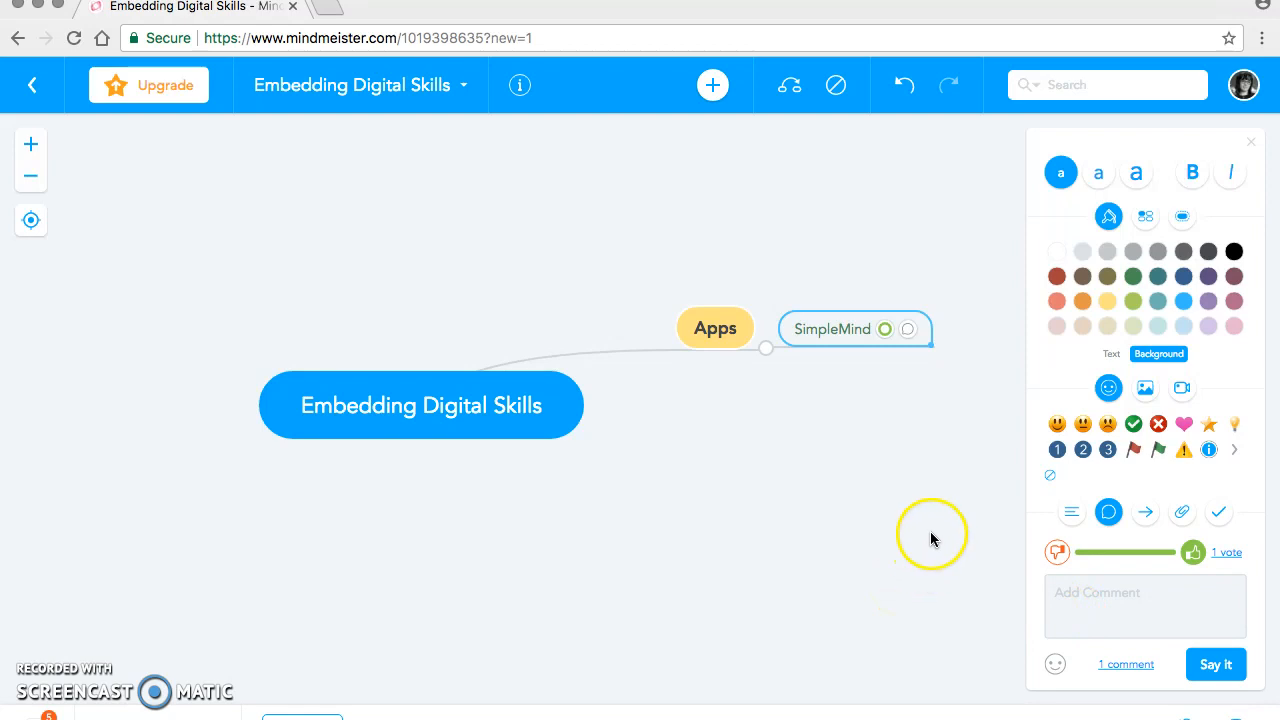
mouse_move(911, 338)
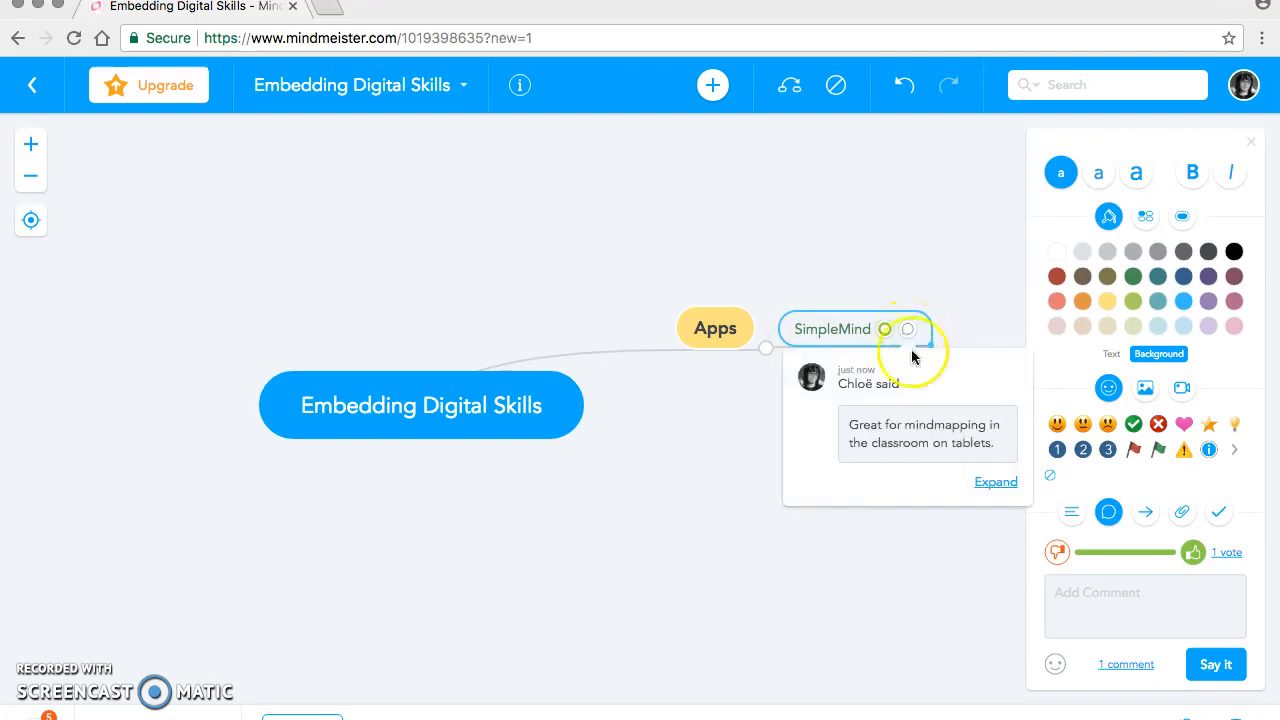
left_click_drag(711, 434, 719, 425)
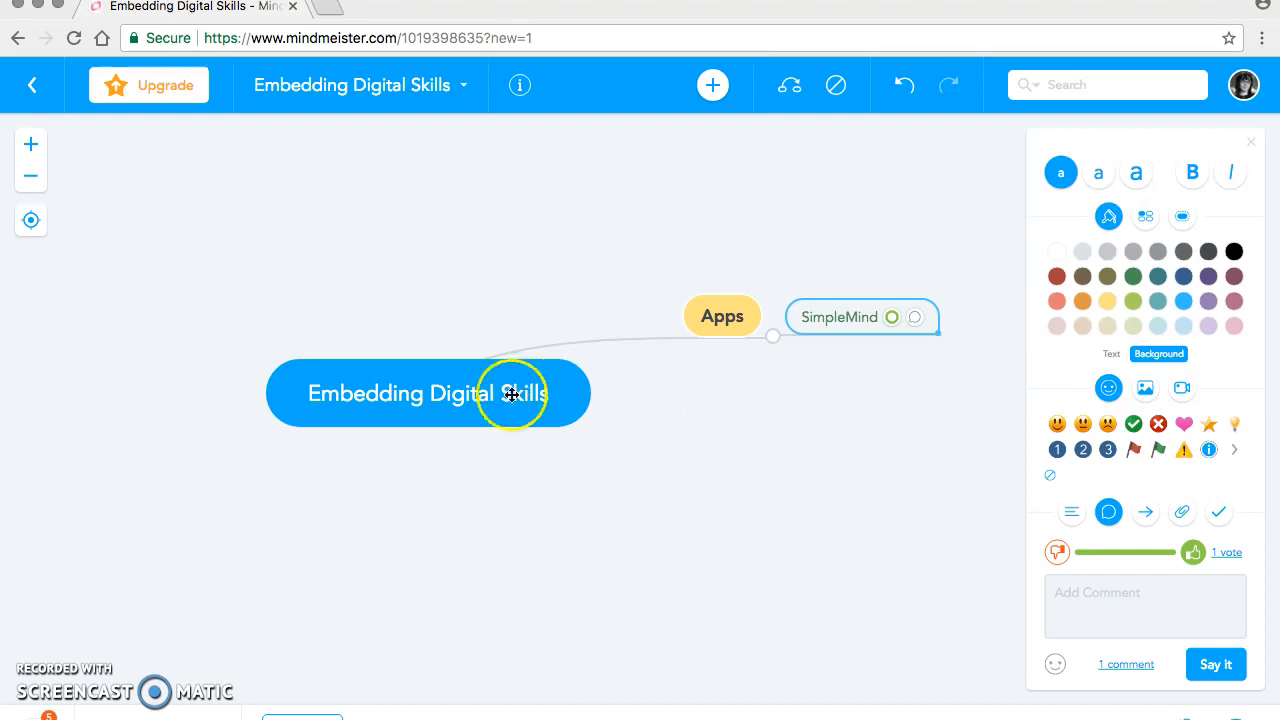
left_click_drag(484, 492, 530, 462)
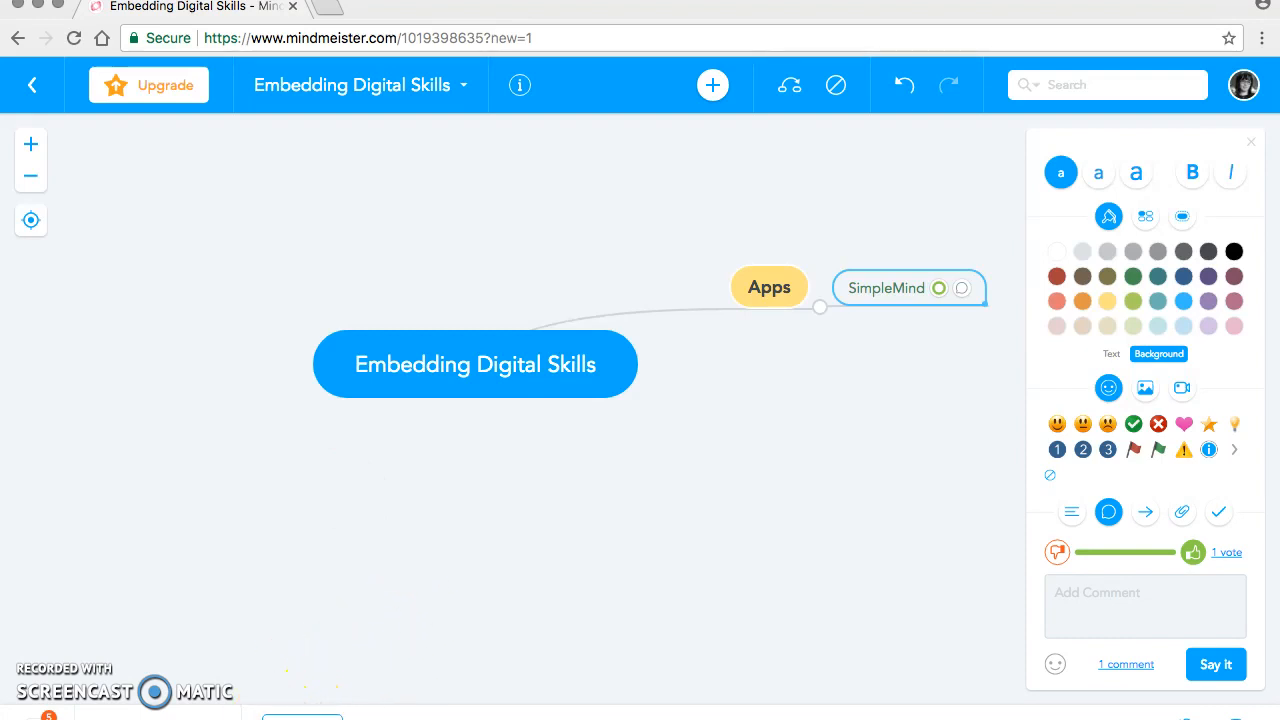
- Open the map's sharing options, try enabling the shareable link and switch it off again
left_click(281, 716)
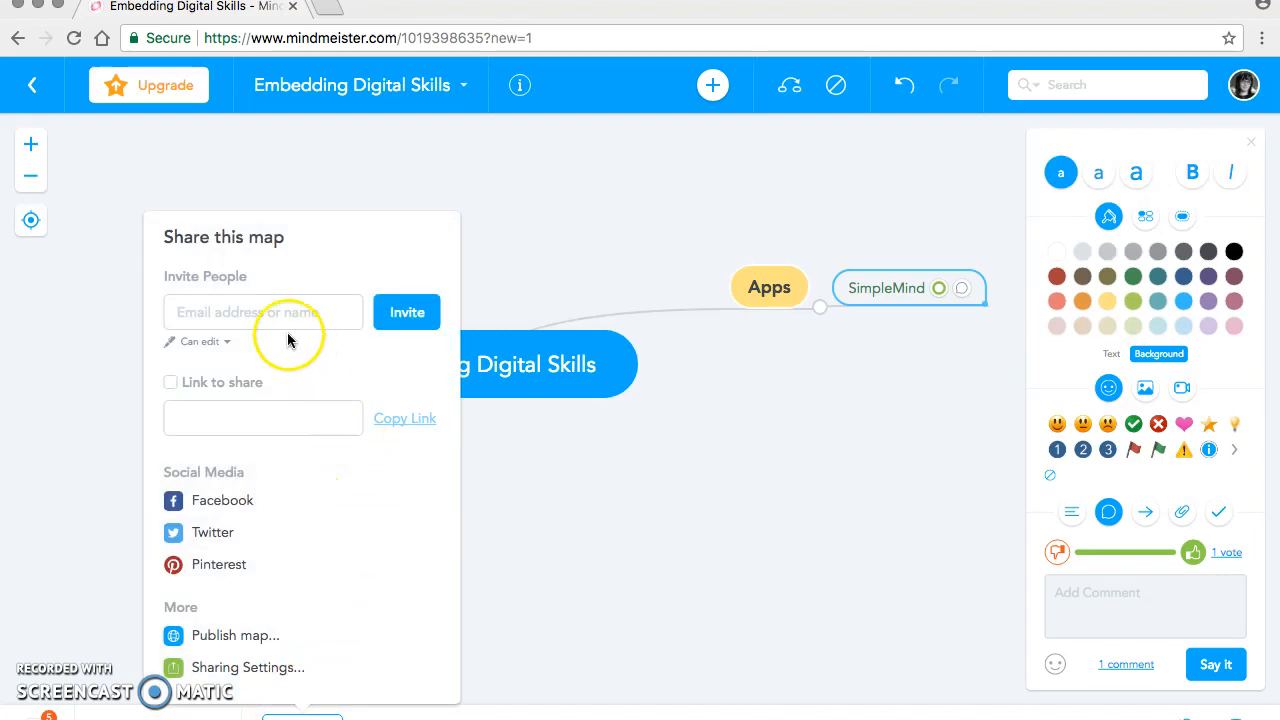
left_click(182, 318)
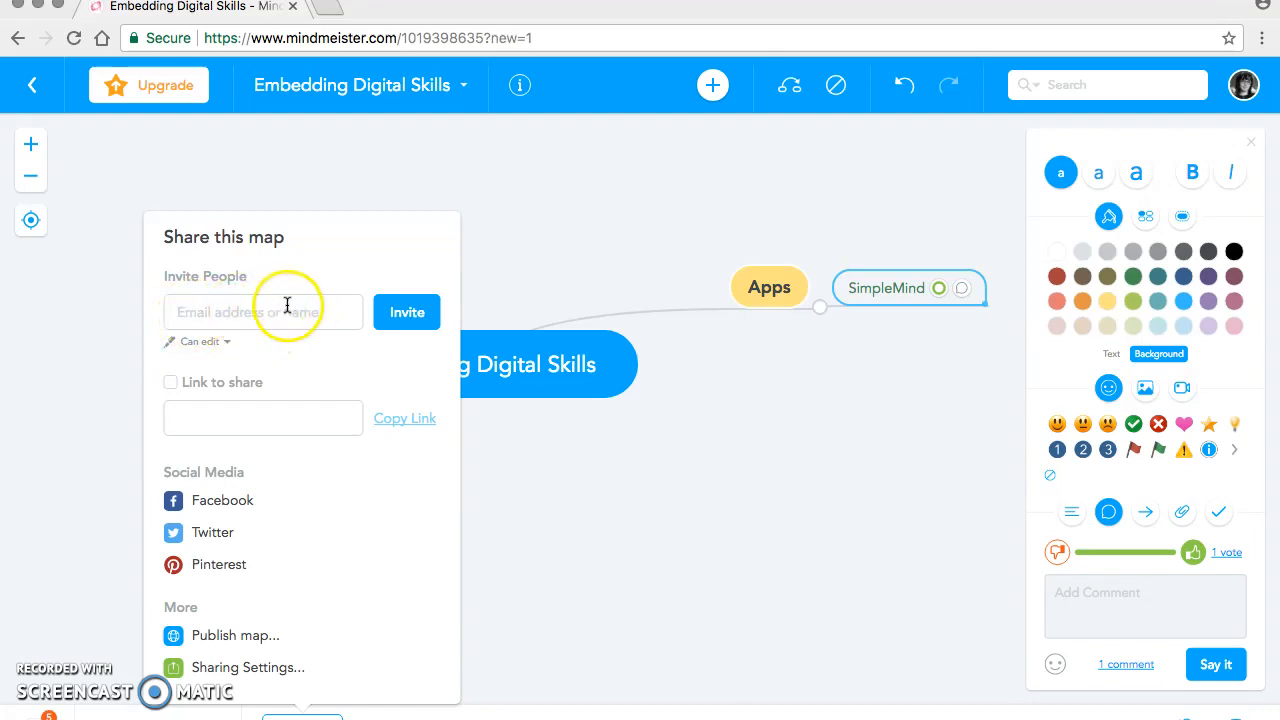
left_click(172, 390)
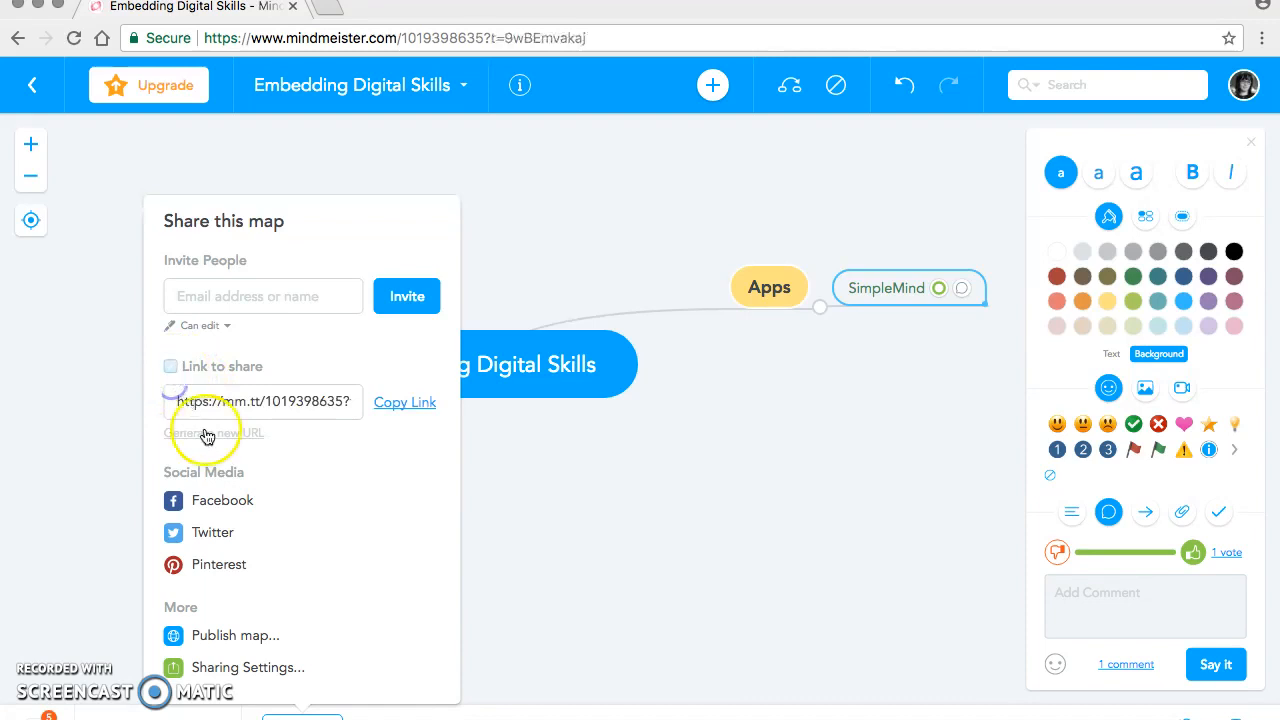
left_click(172, 370)
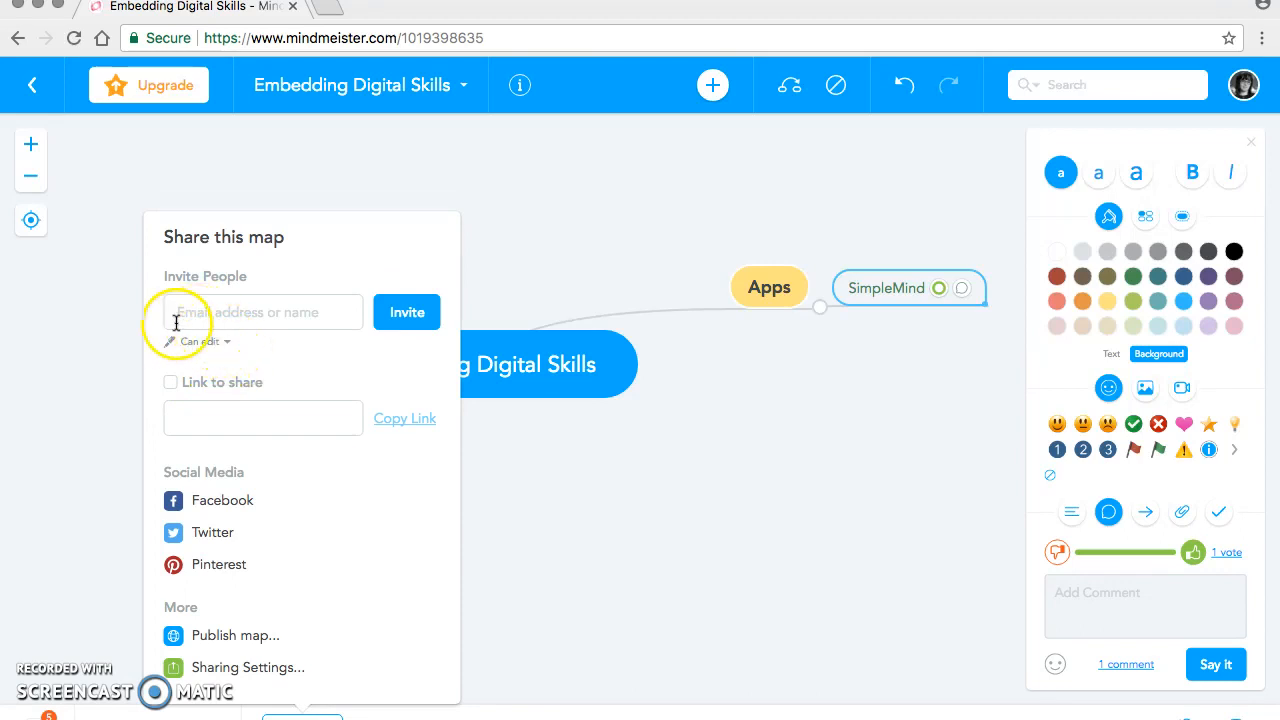
- Set the permission for invited people to "Can edit" and close the map's sharing options
left_click(228, 345)
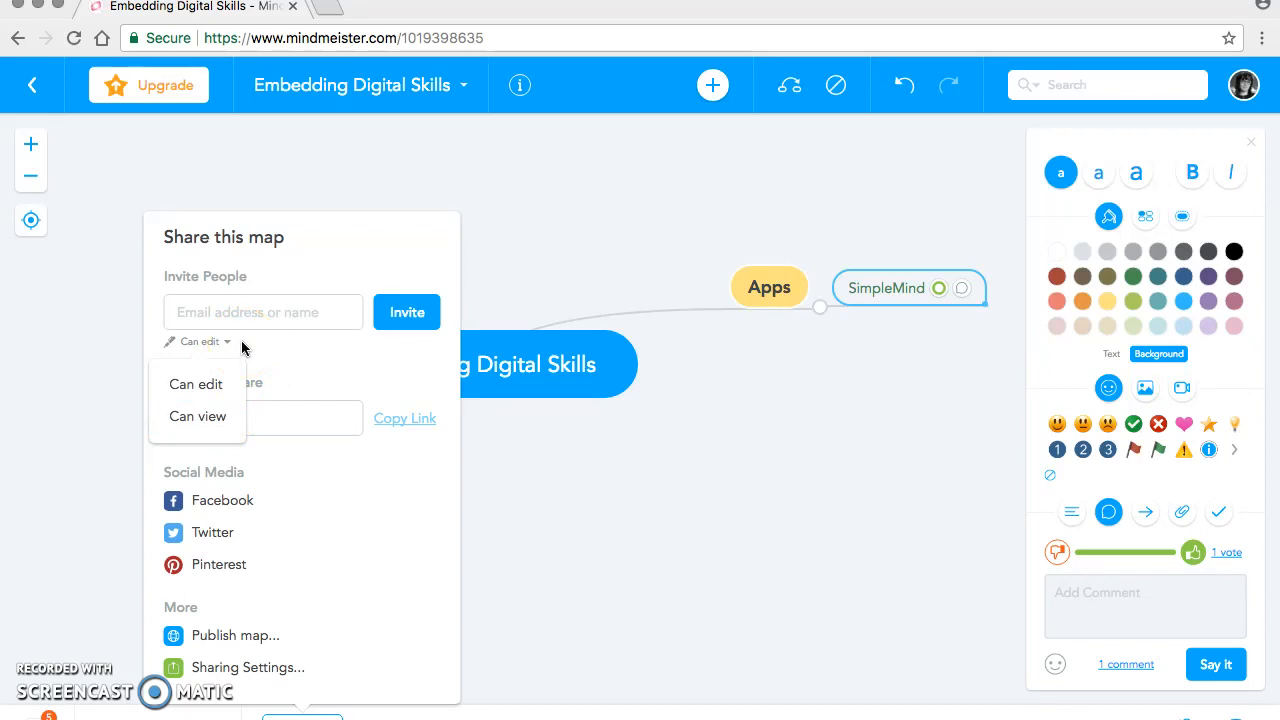
left_click(216, 386)
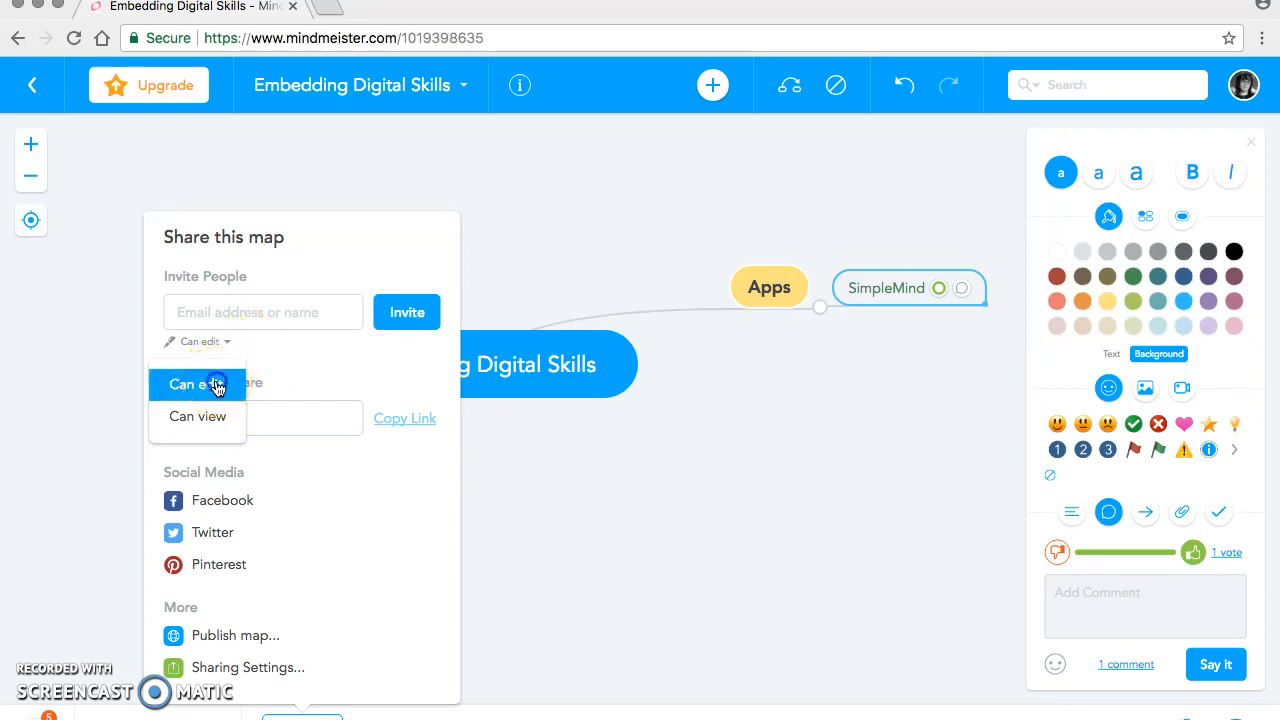
left_click(591, 529)
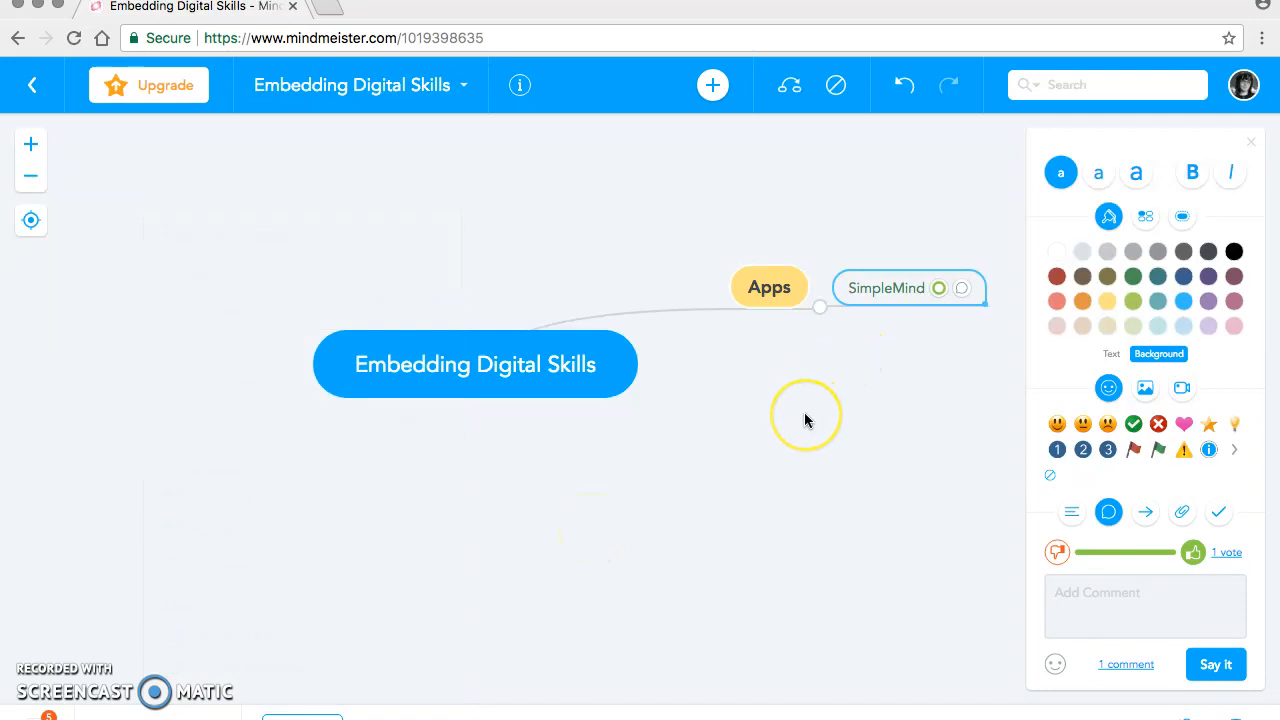